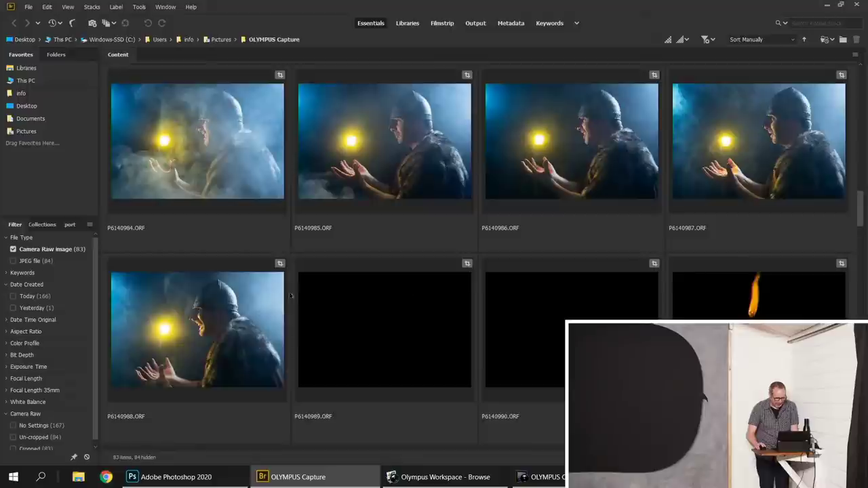
Review the helmeted man's smoke-and-light shots one after another in full-screen preview, starting from P6140988.ORF.
click(238, 325)
key(space)
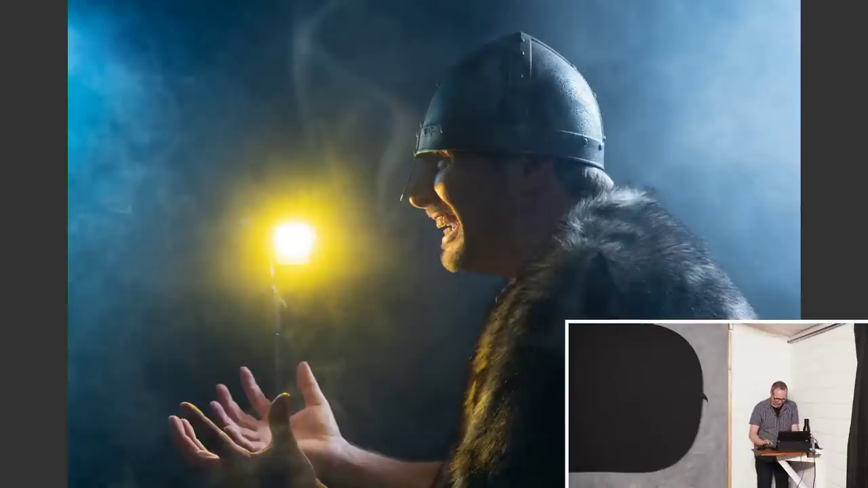
key(Right)
key(Right)
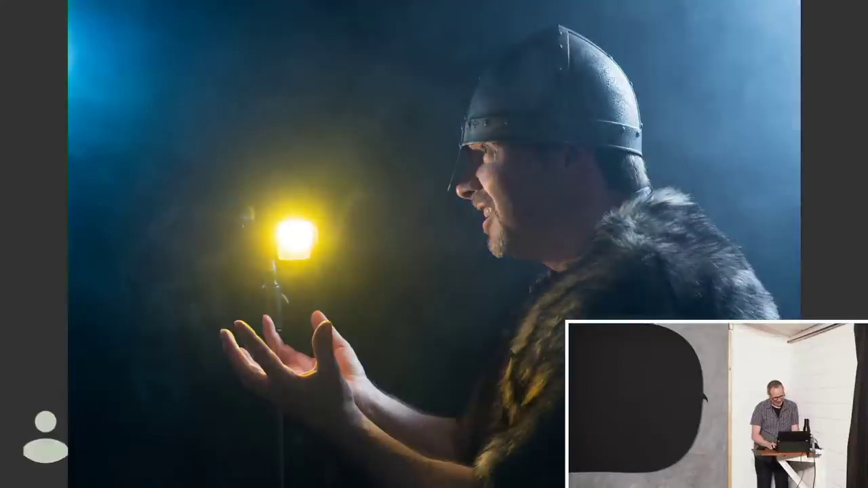
key(Right)
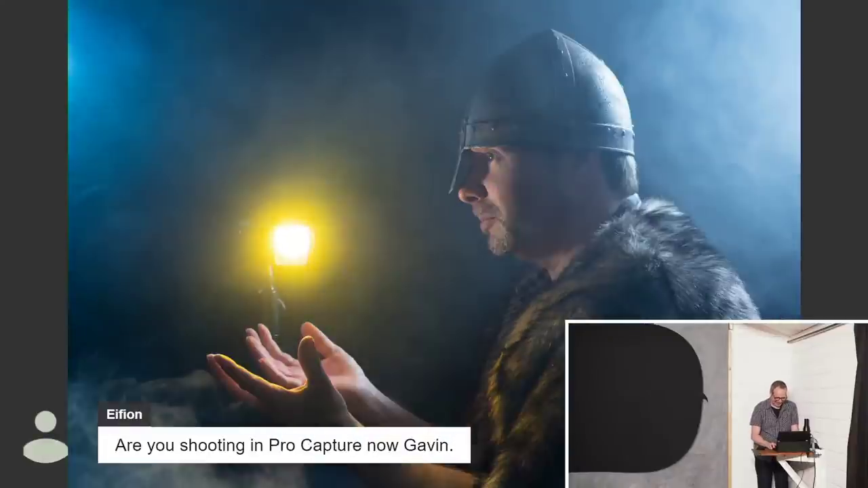
key(Right)
key(Right)
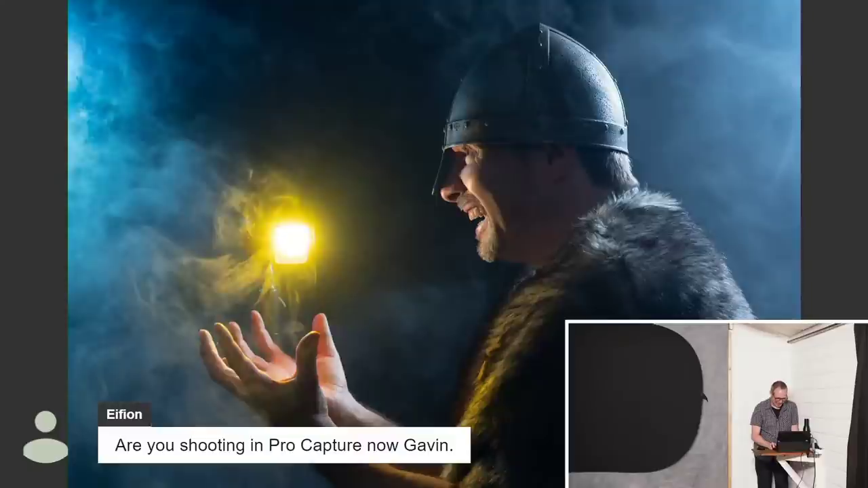
key(Right)
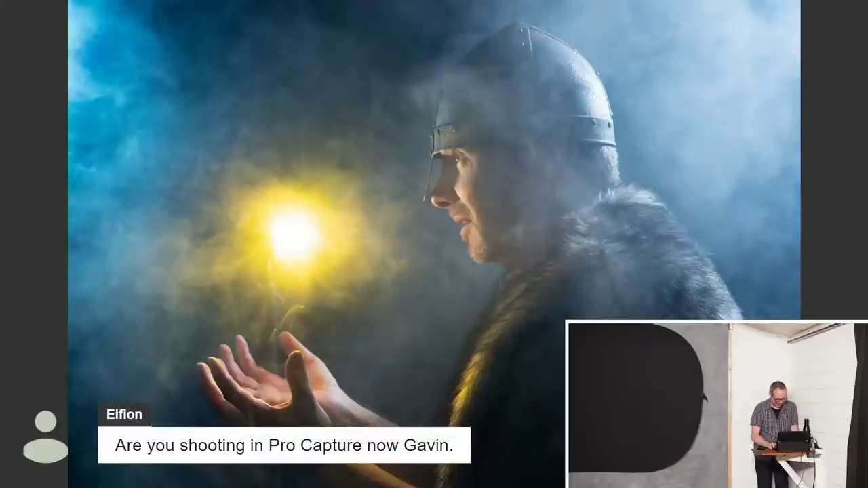
key(Right)
key(Right)
key(Right)
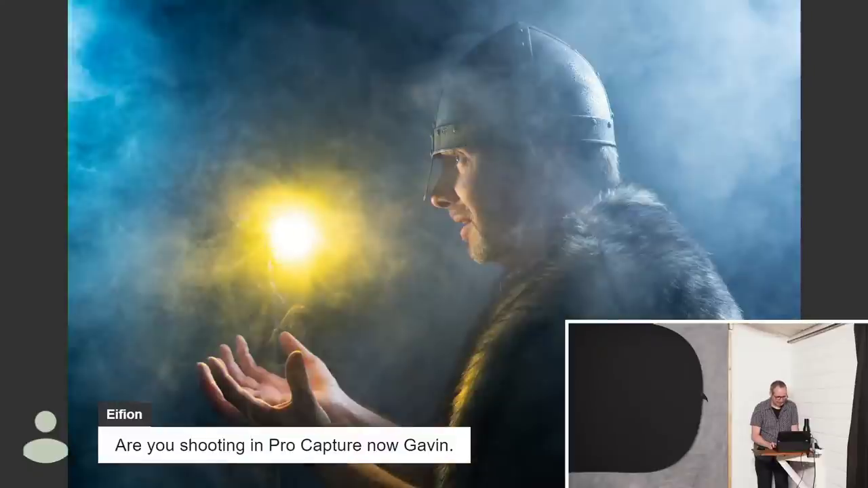
key(Right)
key(Right)
key(Right)
key(Right)
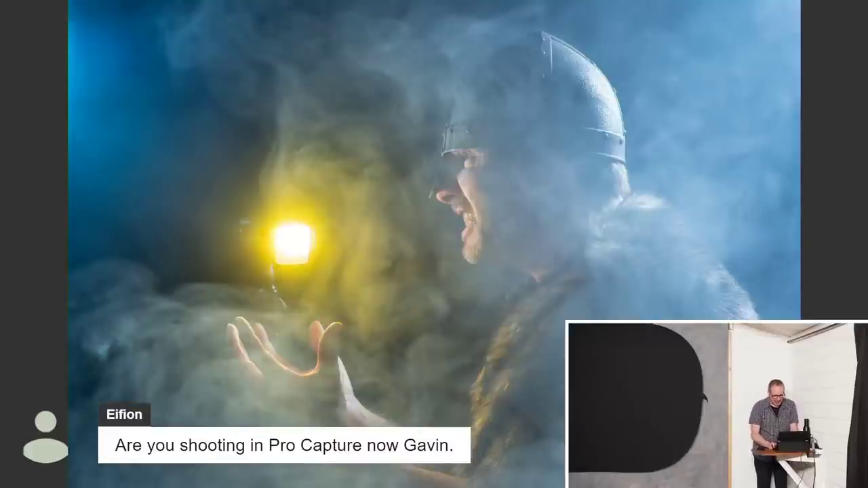
key(Right)
key(Right)
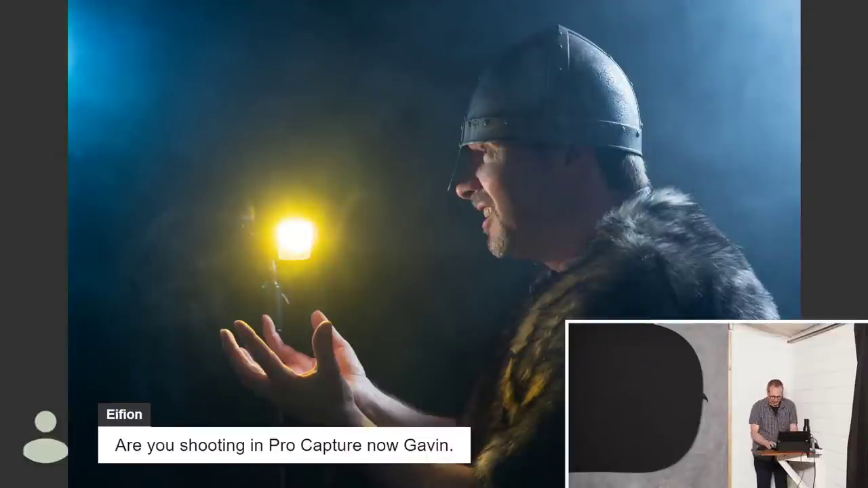
key(Right)
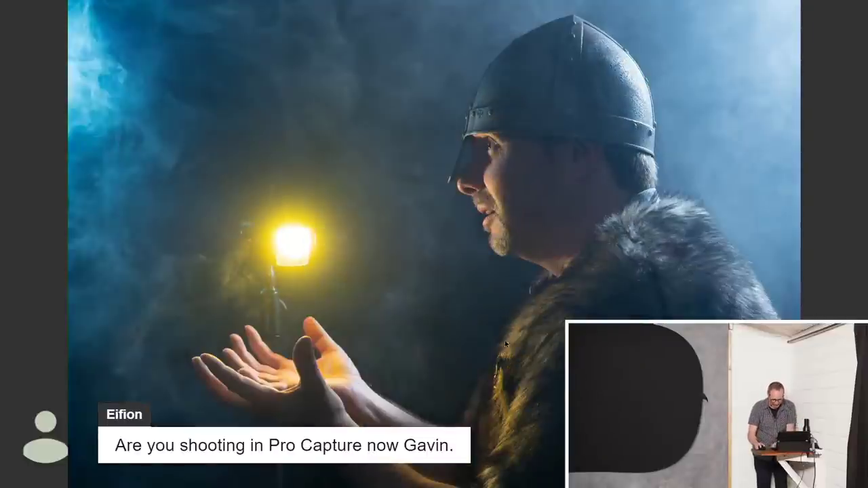
key(Right)
key(Right)
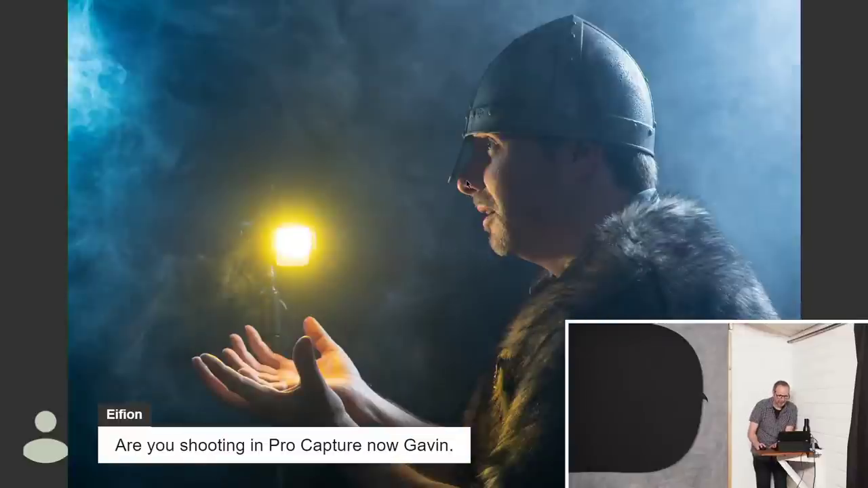
key(Right)
Inspect the man's face at 100% in the preview, close it, and select P6140988.ORF.
click(480, 178)
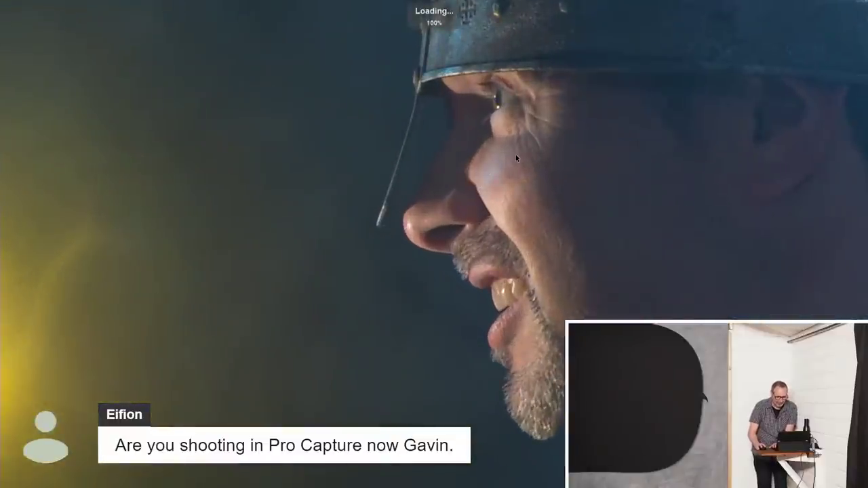
click(516, 152)
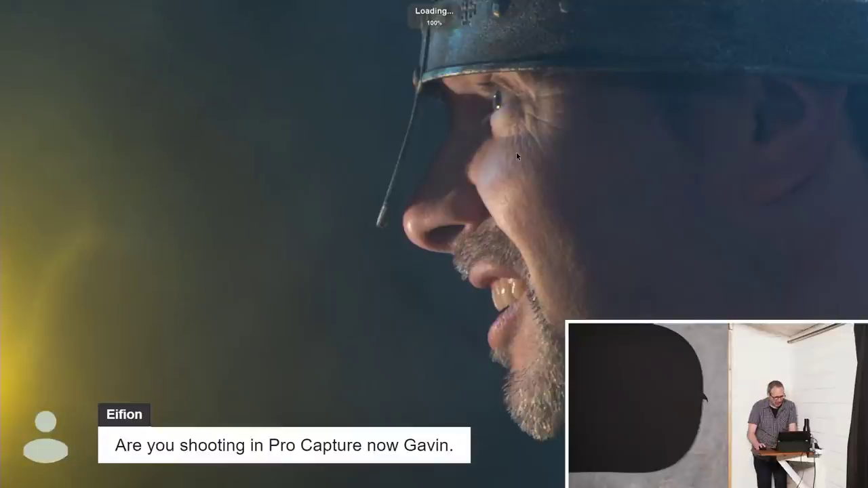
key(Escape)
click(239, 321)
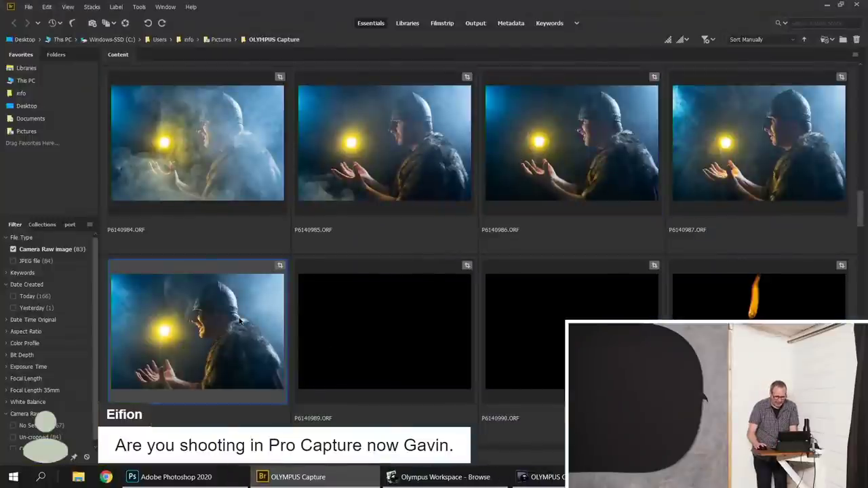
Try to open P6140988.ORF in Photoshop, and return to Bridge with the OLYMPUS Capture window minimized.
double_click(238, 322)
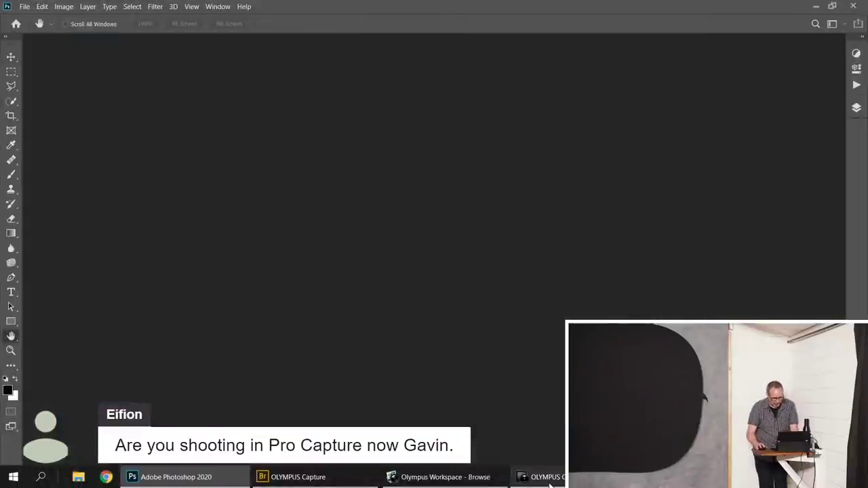
click(551, 486)
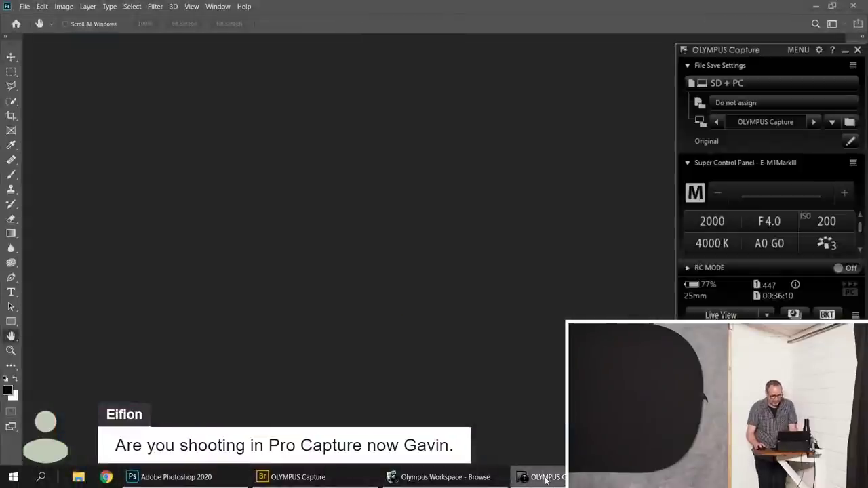
click(846, 52)
click(336, 482)
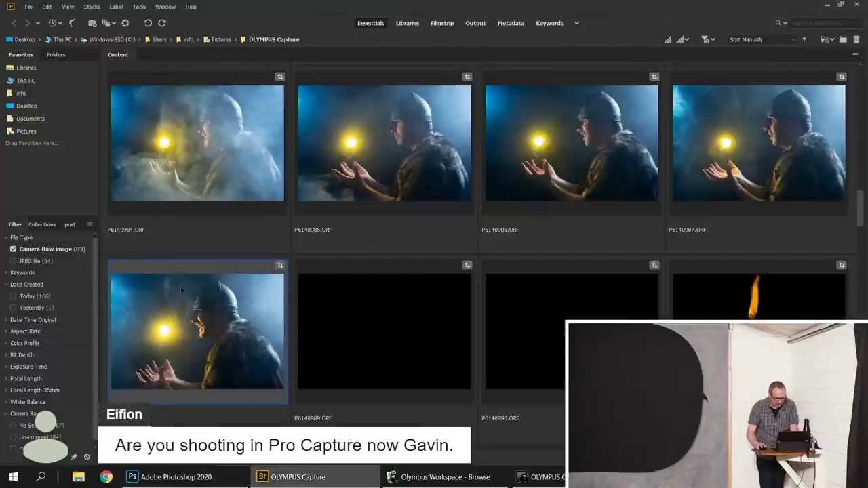
Preview P6140987.ORF full screen and compare it with the neighbouring shots.
click(716, 166)
key(space)
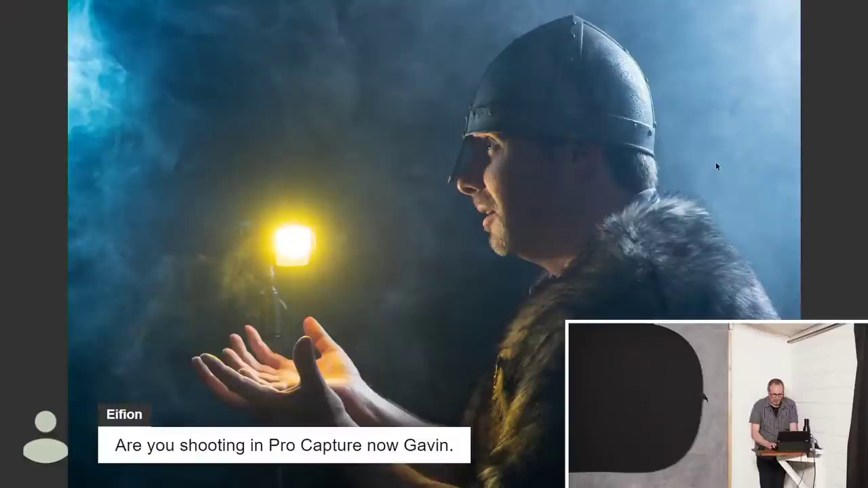
key(Right)
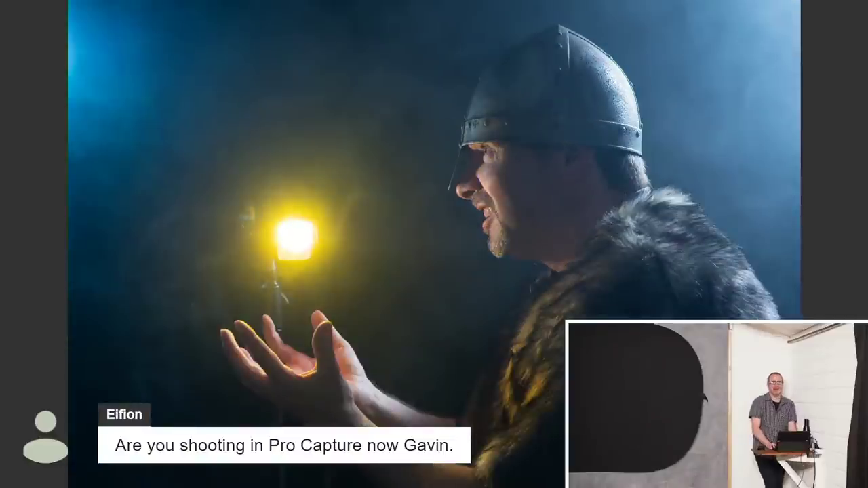
key(Right)
key(Left)
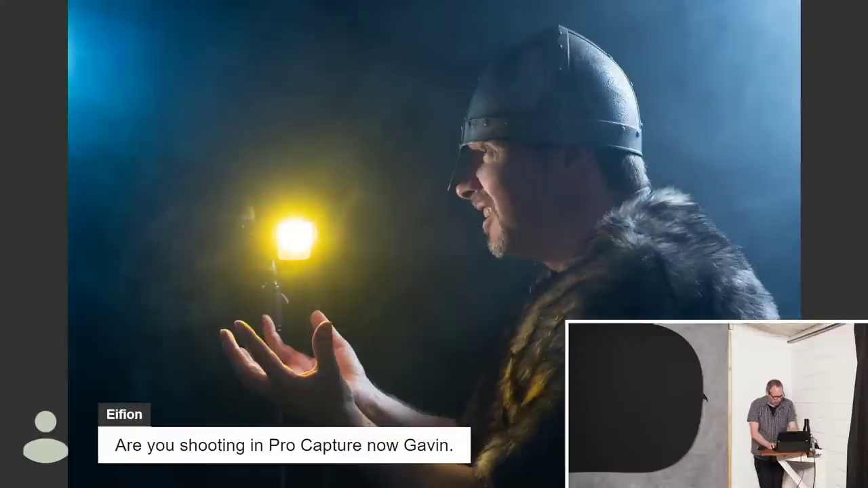
key(space)
Open P6140988.ORF in Camera Raw for editing.
click(760, 184)
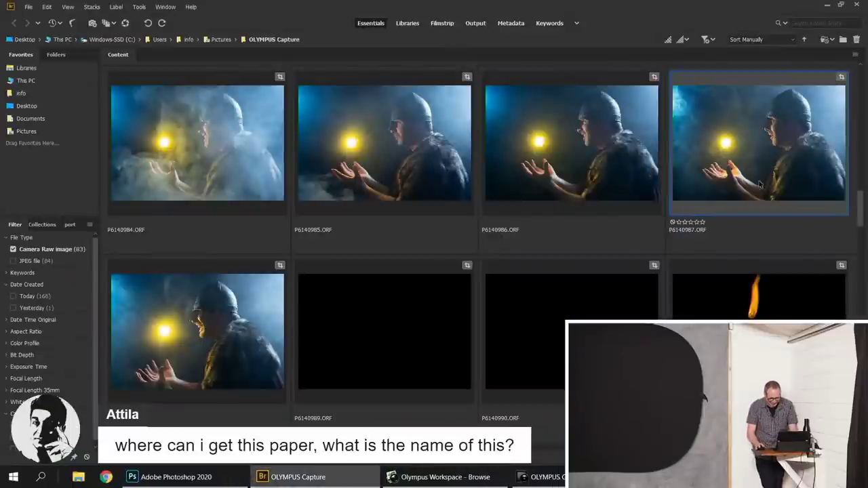
click(155, 334)
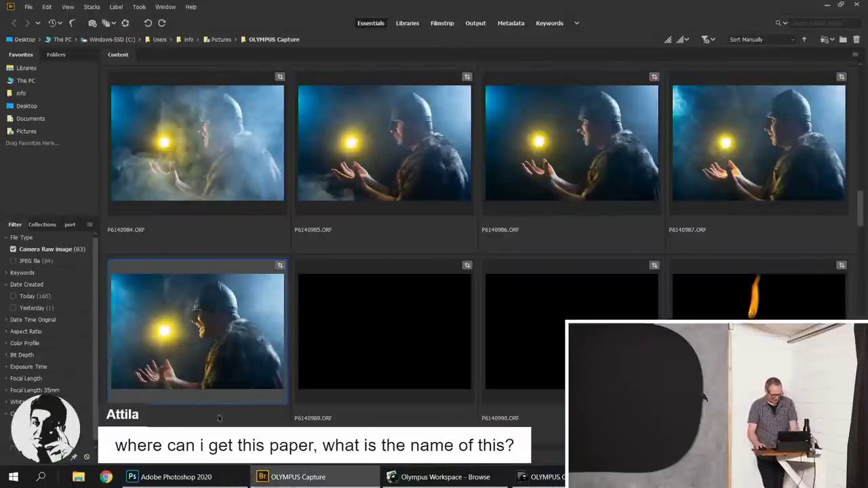
double_click(225, 348)
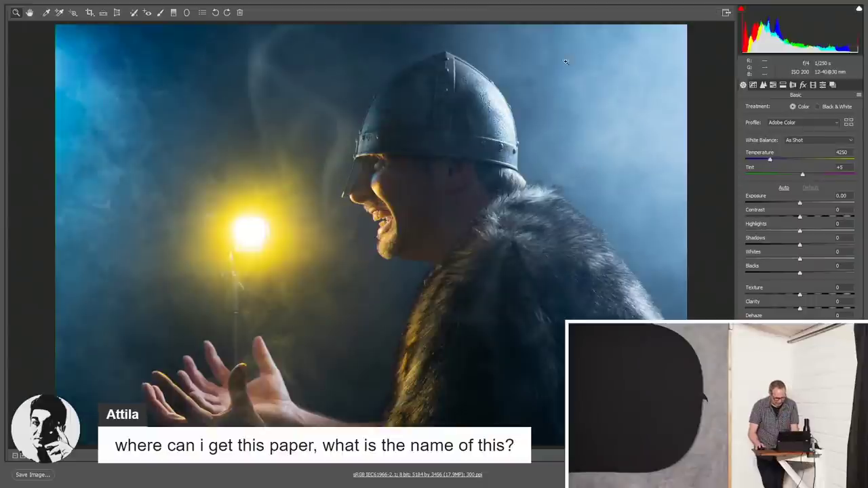
Brush a local adjustment over the yellow lamp with Highlights -100, Exposure -0.35, Temperature -52 and Tint +59.
click(161, 13)
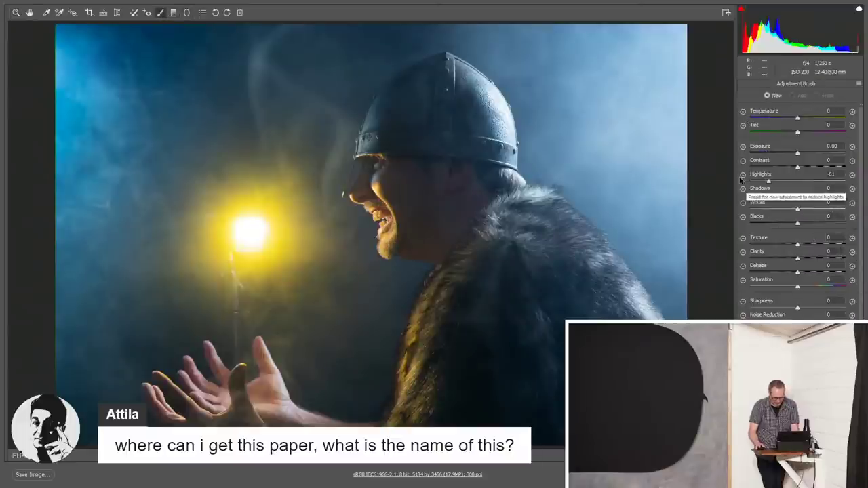
drag(768, 181, 779, 181)
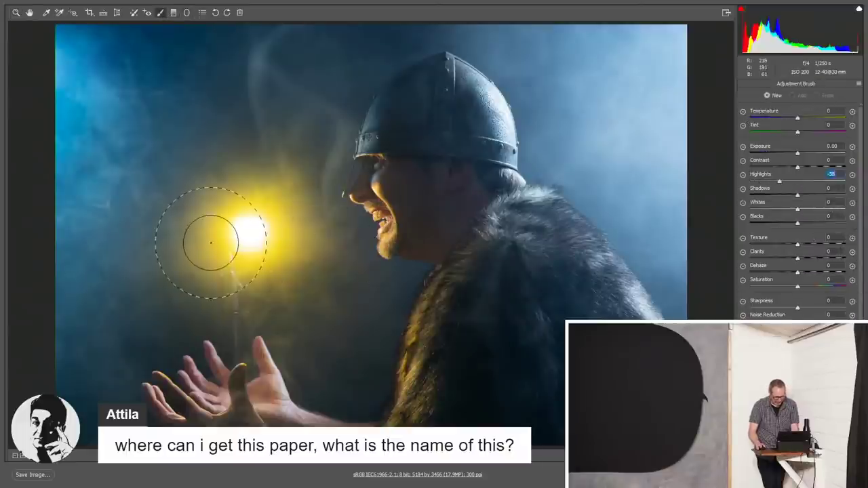
click(249, 232)
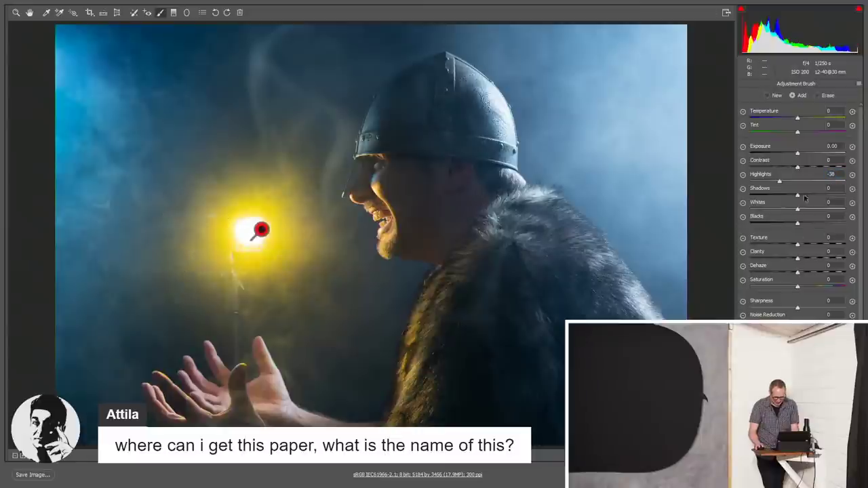
drag(780, 181, 750, 183)
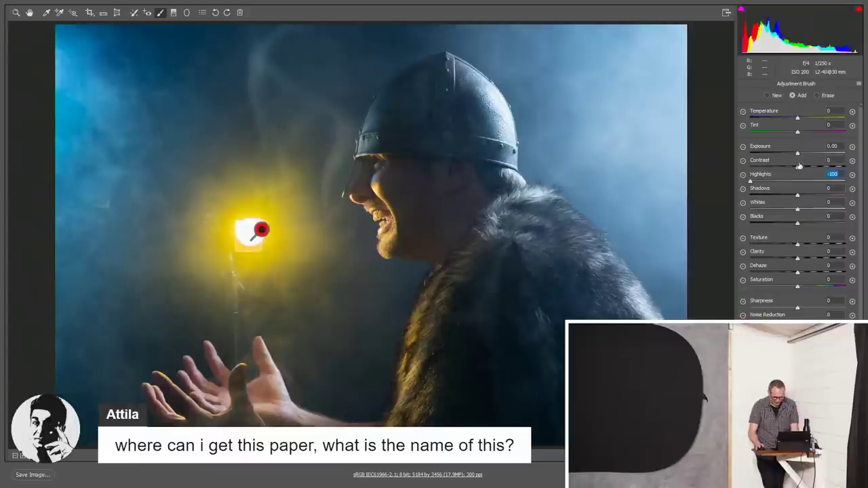
drag(798, 154, 793, 154)
drag(797, 120, 825, 133)
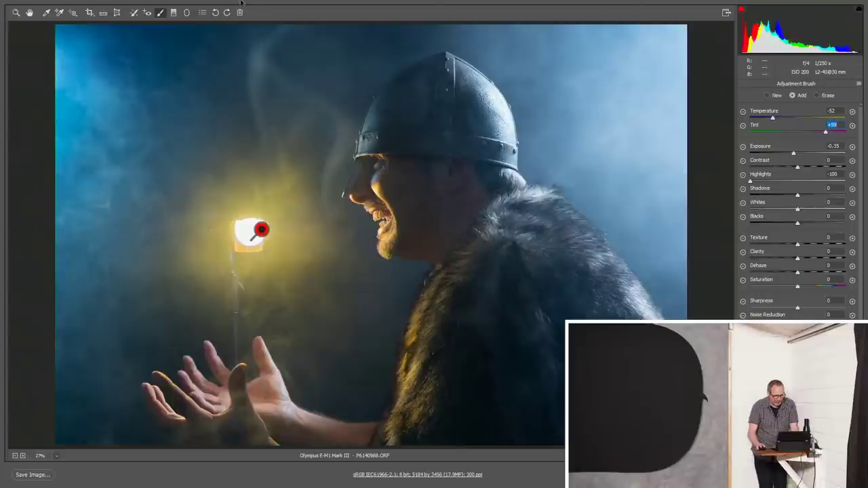
Add a large radial filter centred near the man's nose, with Temperature 0, Tint 0, Highlights -50 and Exposure -1.45.
click(186, 12)
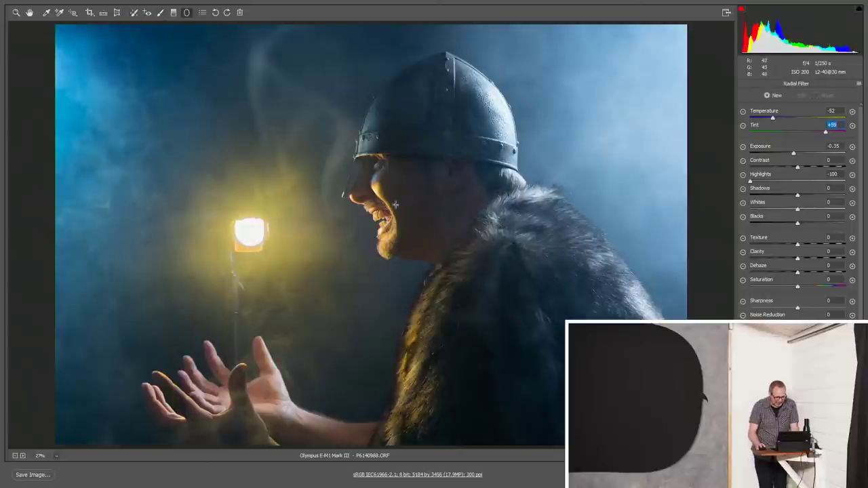
drag(354, 205, 701, 478)
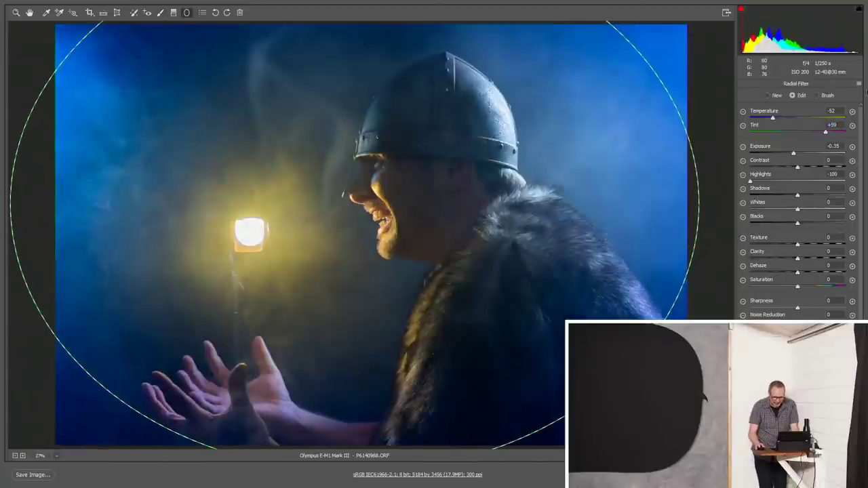
click(775, 118)
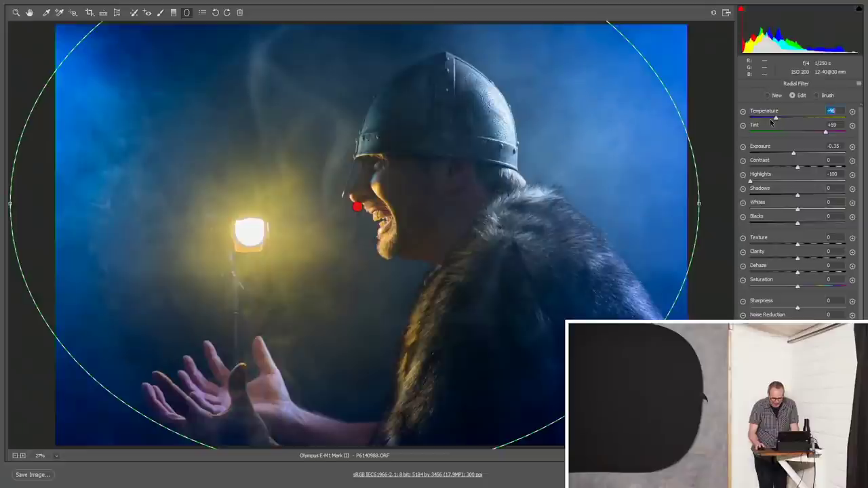
double_click(775, 119)
double_click(826, 131)
drag(753, 179, 774, 182)
drag(798, 155, 780, 154)
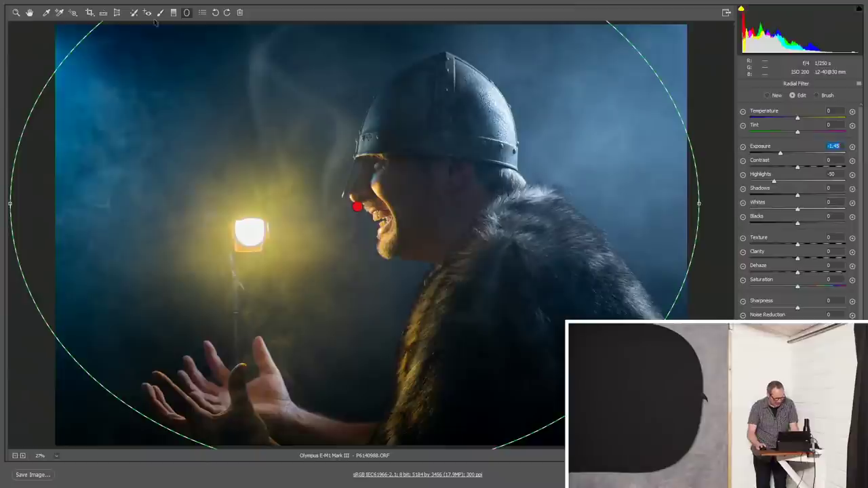
Shift the crop frame slightly down the photo, keeping its size, and apply the crop.
click(90, 13)
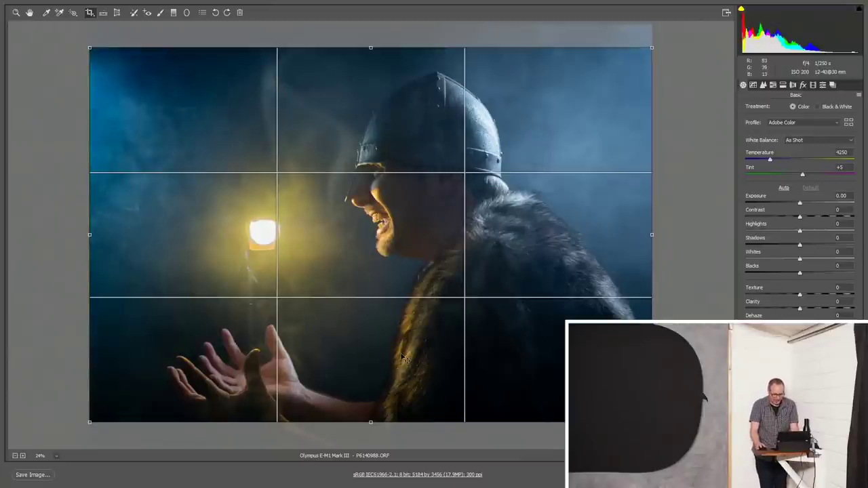
mouse_move(400, 252)
mouse_down()
mouse_move(399, 281)
mouse_move(400, 226)
mouse_move(400, 274)
mouse_move(399, 229)
mouse_move(392, 266)
mouse_up()
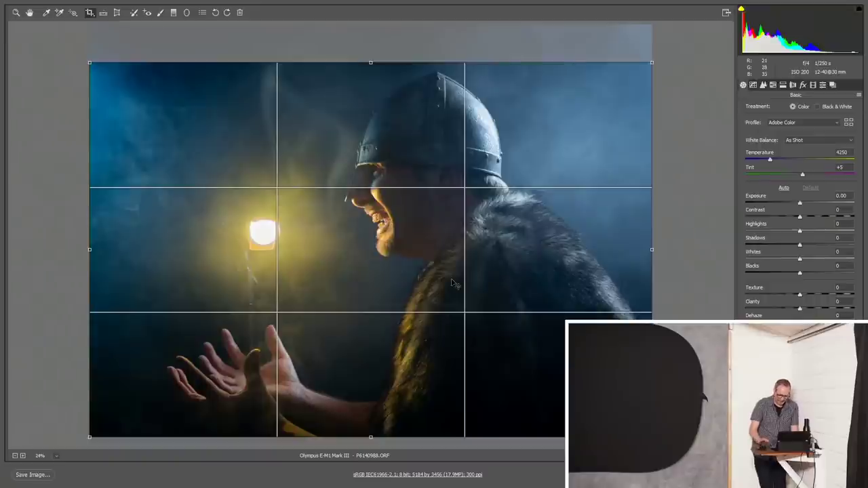
key(Return)
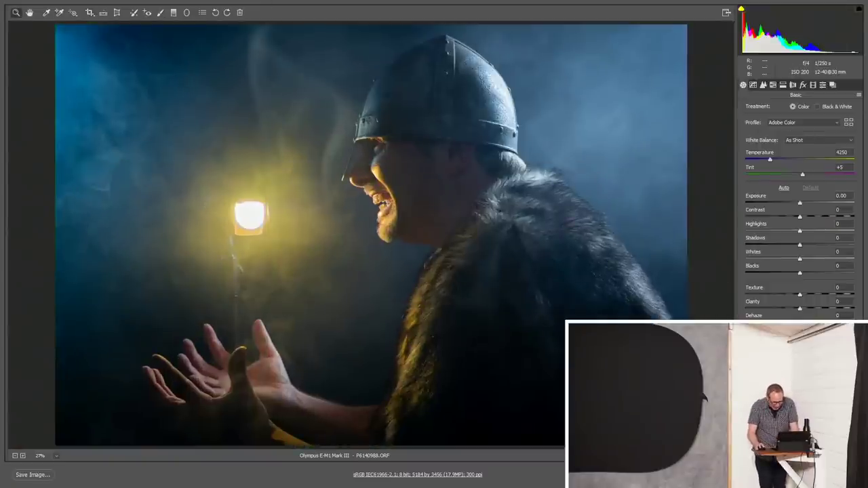
Tighten the crop around the man from its upper-right corner to about 5071 by 3477 pixels, keeping the whole helmet inside, and apply it.
click(89, 12)
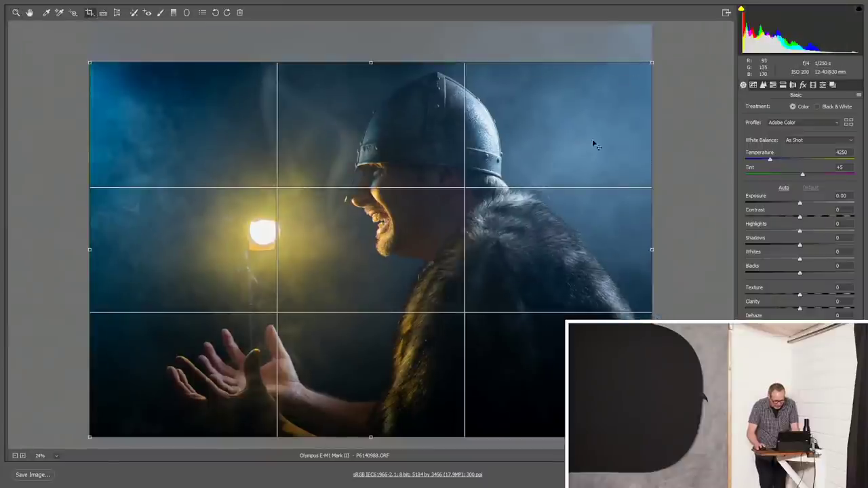
drag(644, 59, 619, 93)
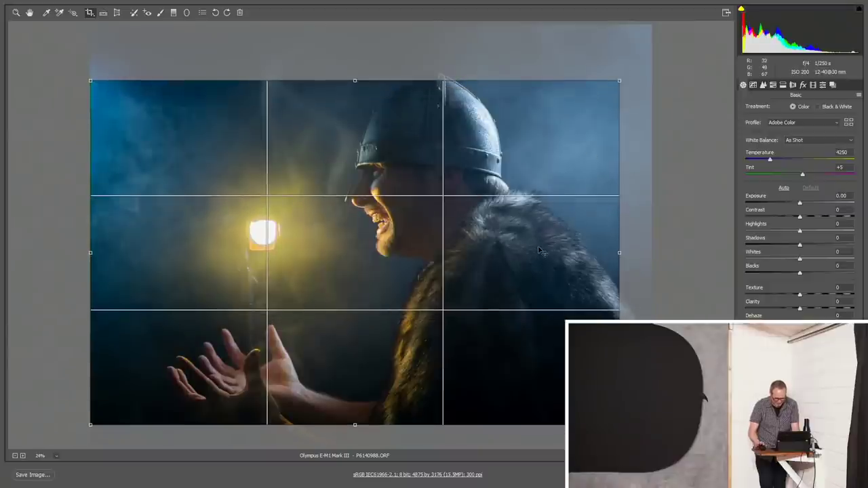
key(Return)
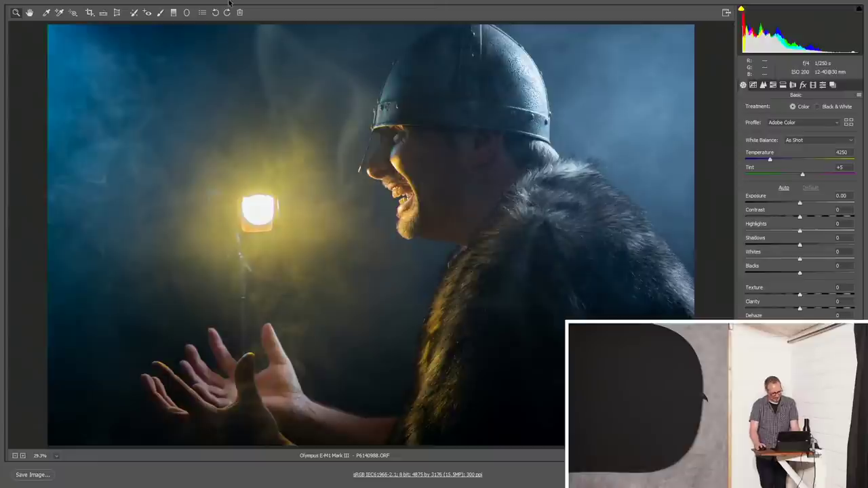
click(89, 12)
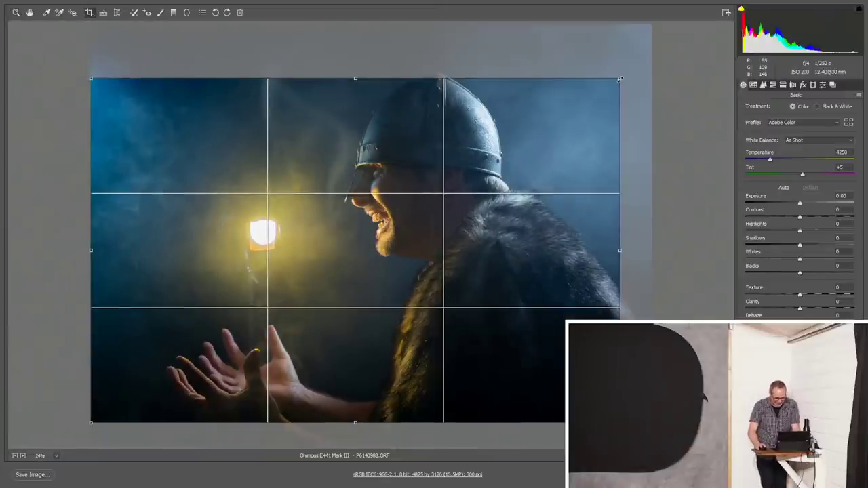
drag(619, 79, 634, 61)
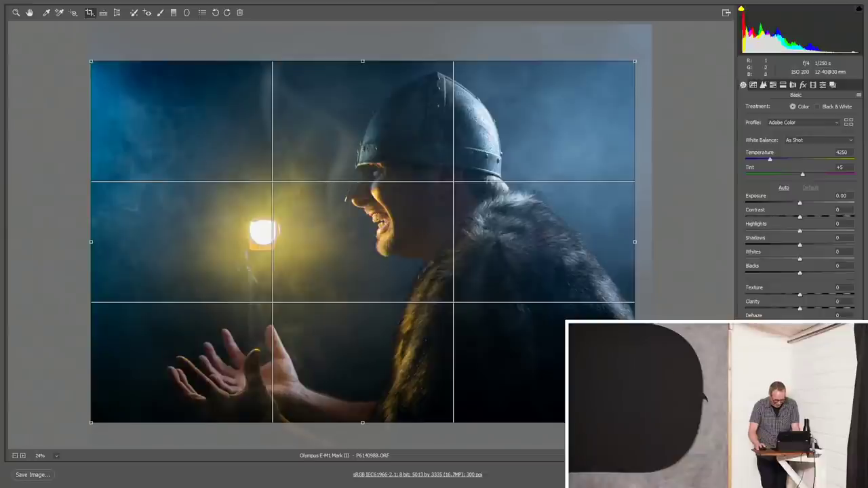
key(Return)
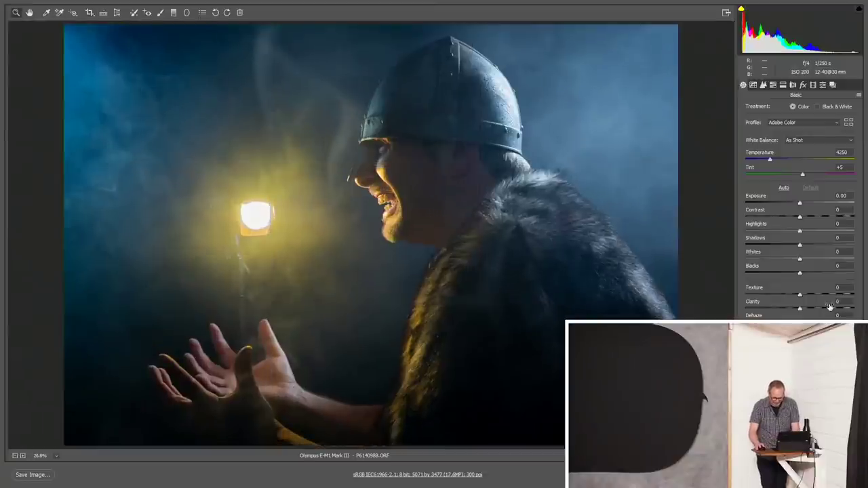
Set the photo's Clarity to about +12 and Luminance noise reduction to 25, and open it in Photoshop.
drag(800, 308, 811, 308)
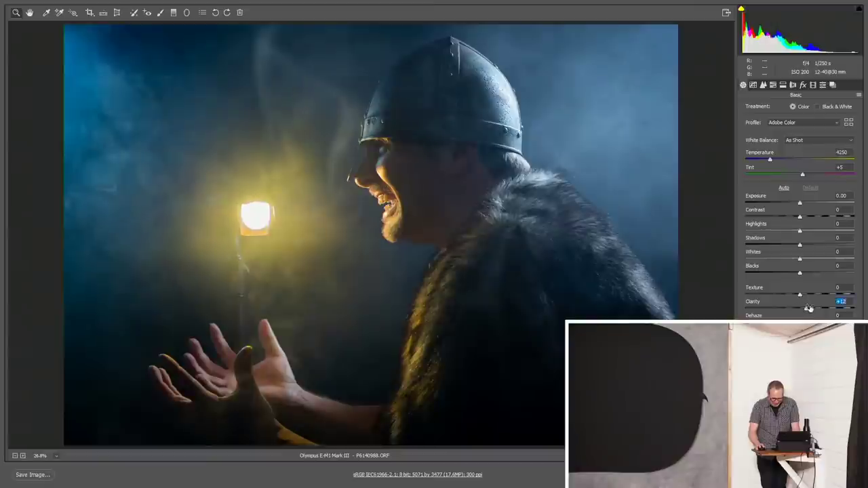
click(763, 85)
click(772, 196)
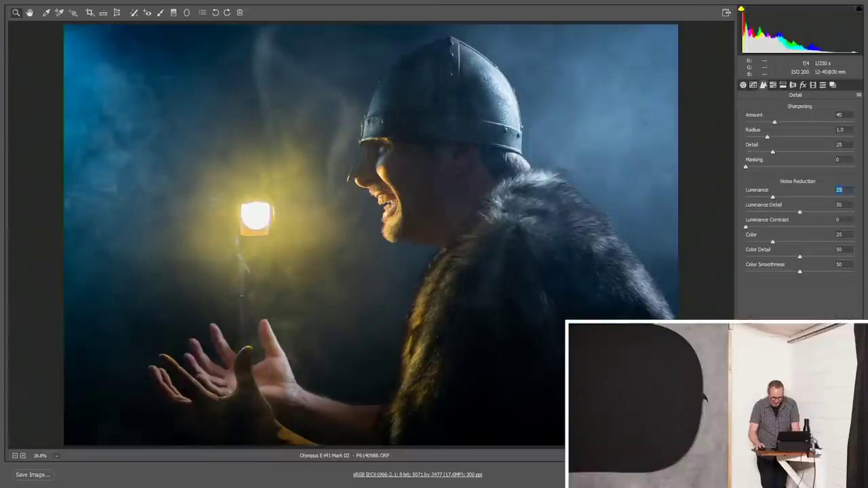
key(Return)
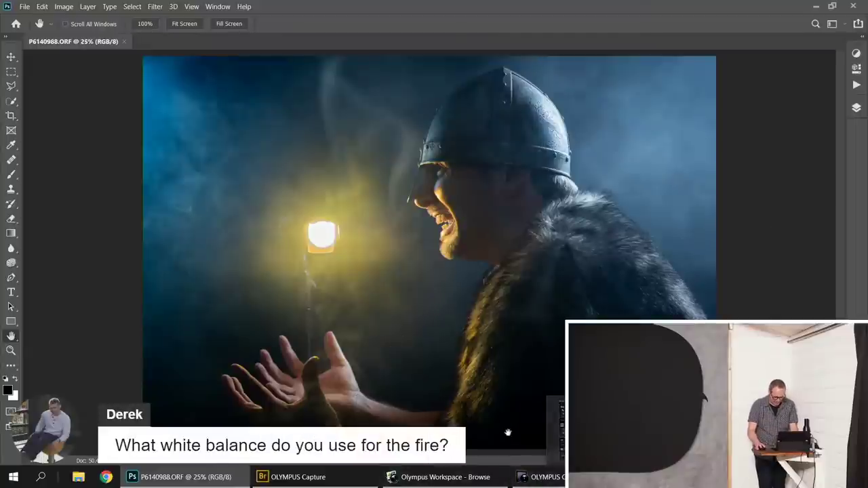
Switch to Bridge and open flame shots P6141011, P6141012, P6141013, P6141032 and P6141033 together in Camera Raw.
click(292, 477)
scroll(433, 238, down, 5)
scroll(433, 236, down, 6)
scroll(433, 234, down, 2)
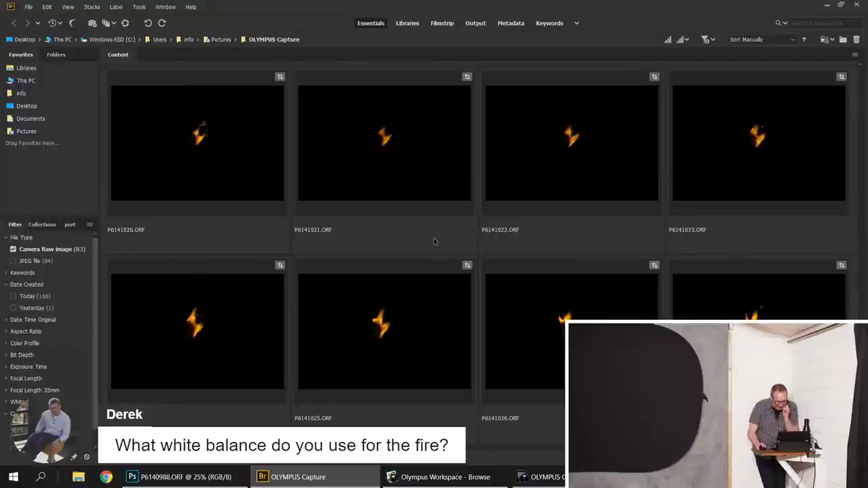
scroll(433, 238, down, 2)
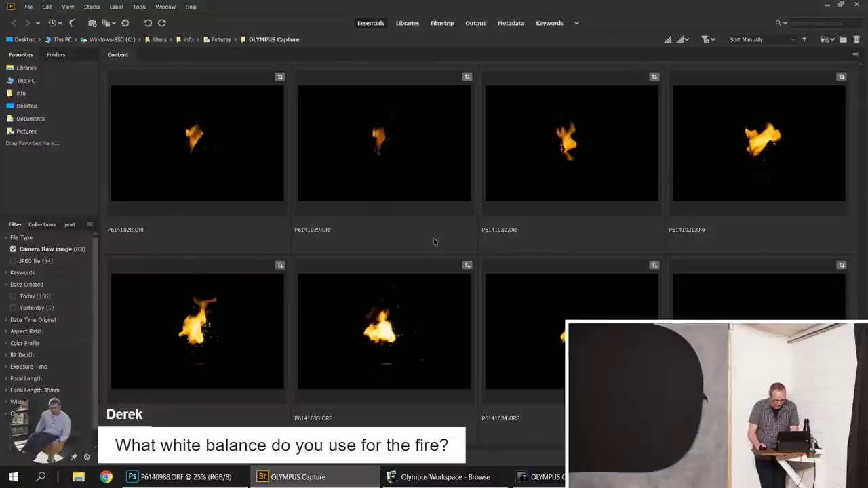
click(404, 345)
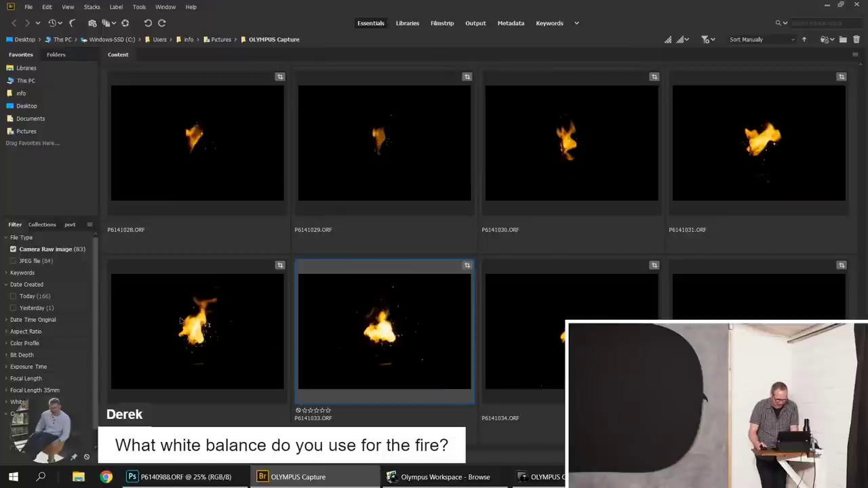
scroll(267, 307, up, 4)
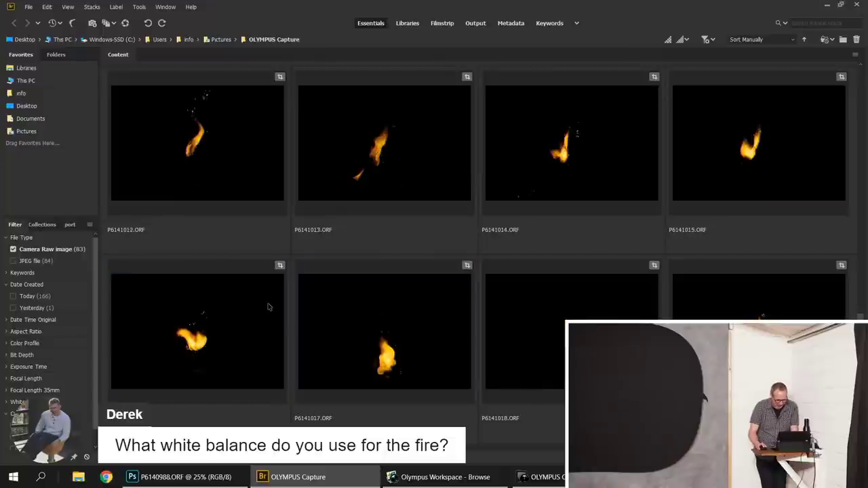
scroll(268, 307, up, 1)
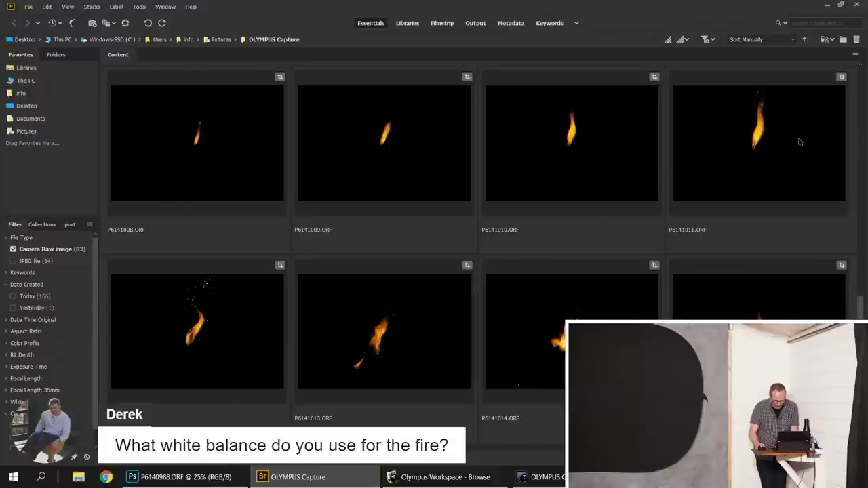
scroll(780, 170, down, 1)
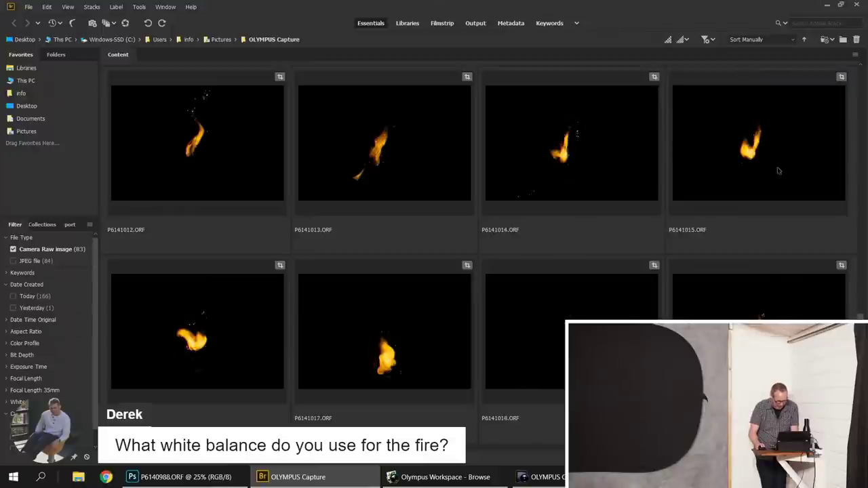
click(176, 145)
shift+click(426, 163)
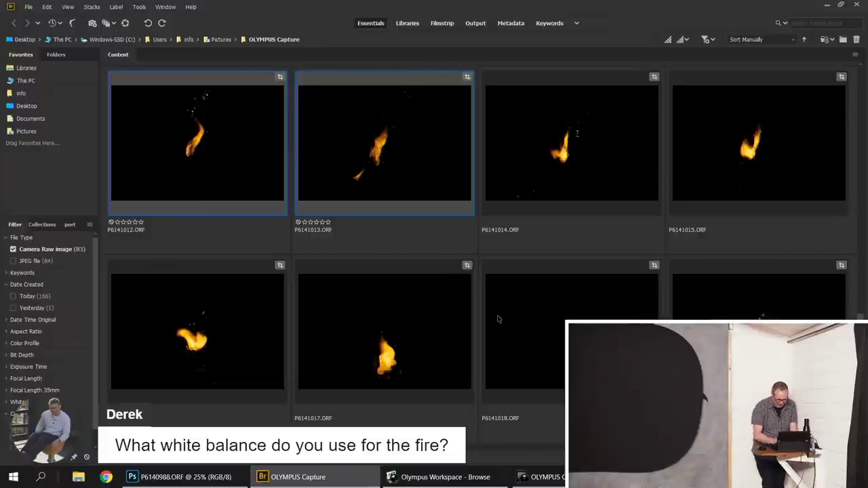
key(alt+Tab)
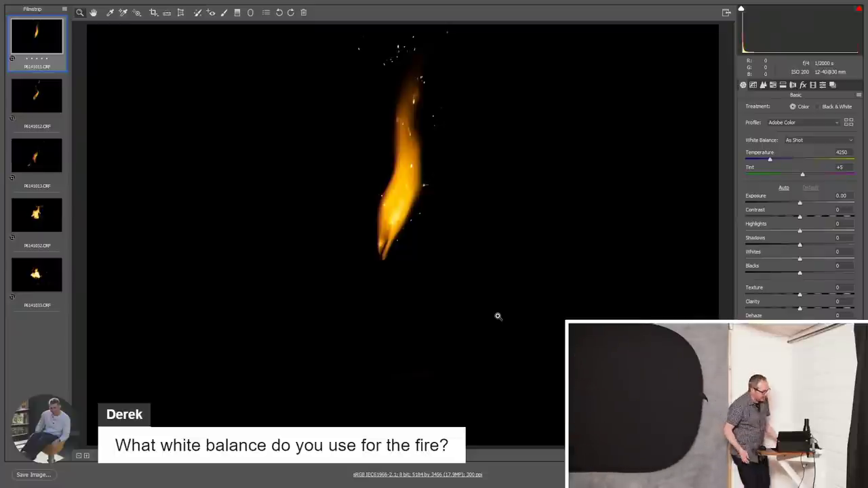
Set all five flame shots to Temperature 5100, Tint +48, Texture +43 and Clarity +22.
shift+click(53, 273)
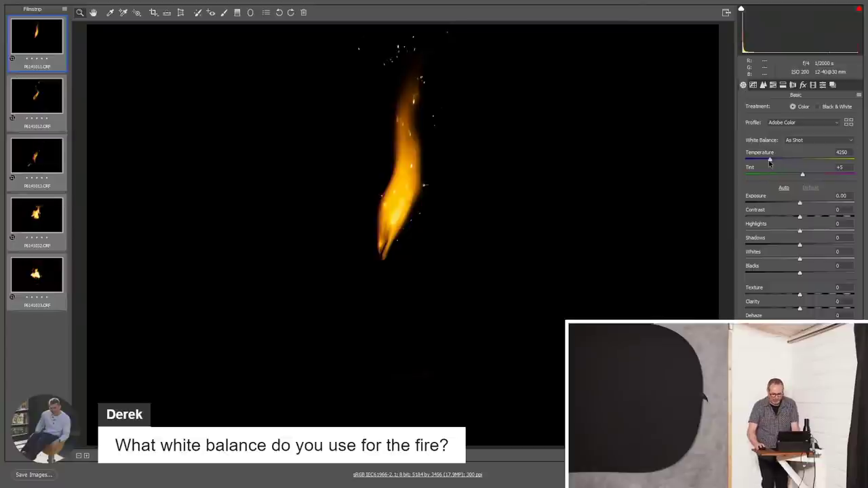
drag(770, 161, 796, 164)
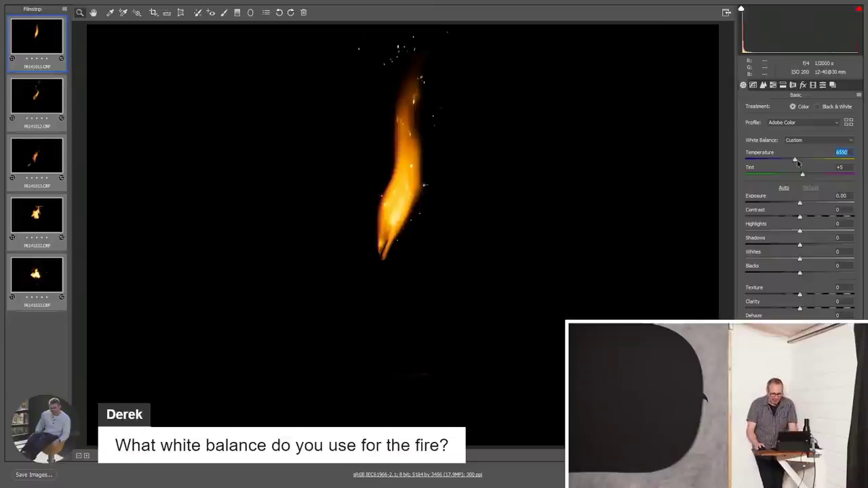
mouse_move(794, 156)
mouse_down()
mouse_move(837, 156)
mouse_move(779, 156)
mouse_up()
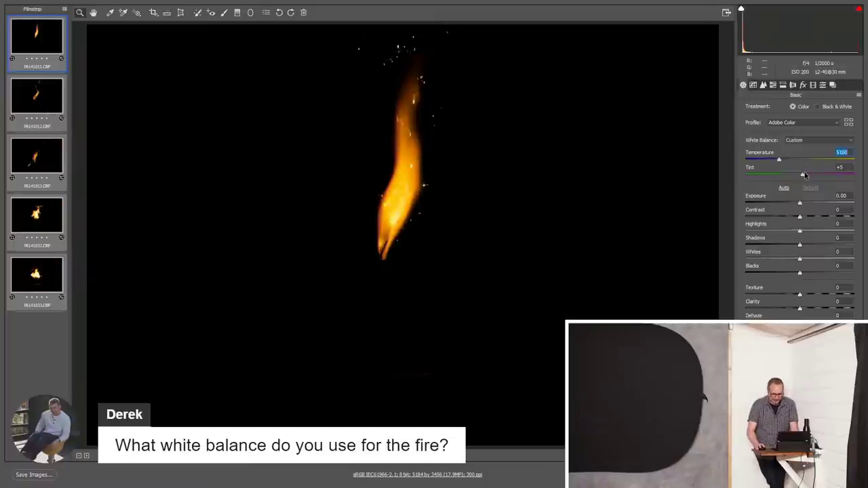
drag(803, 176, 827, 177)
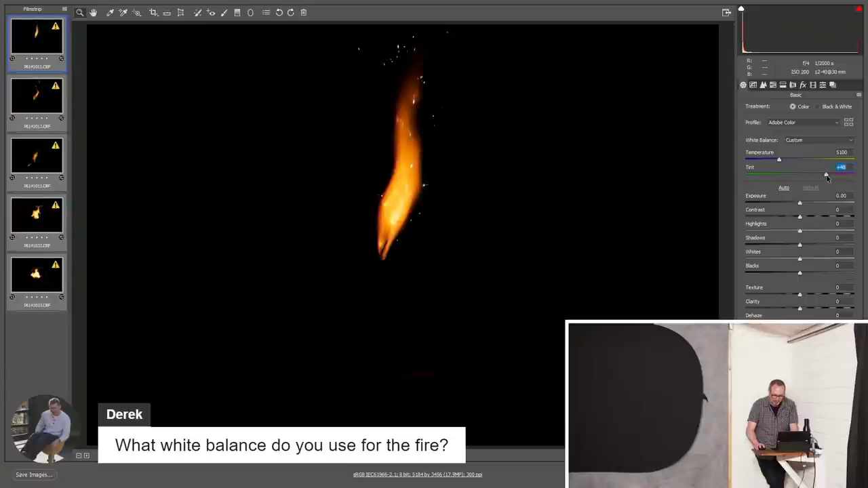
drag(799, 295, 811, 309)
click(803, 308)
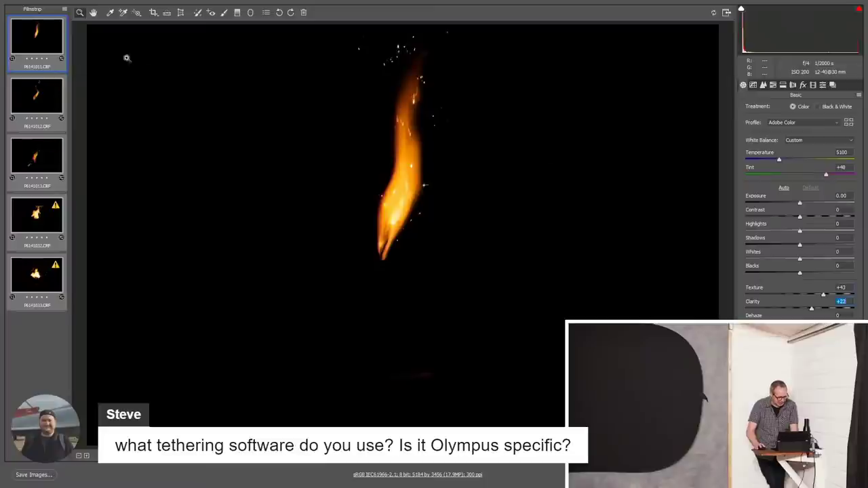
Open all five adjusted flame shots in Photoshop without cropping them.
click(153, 12)
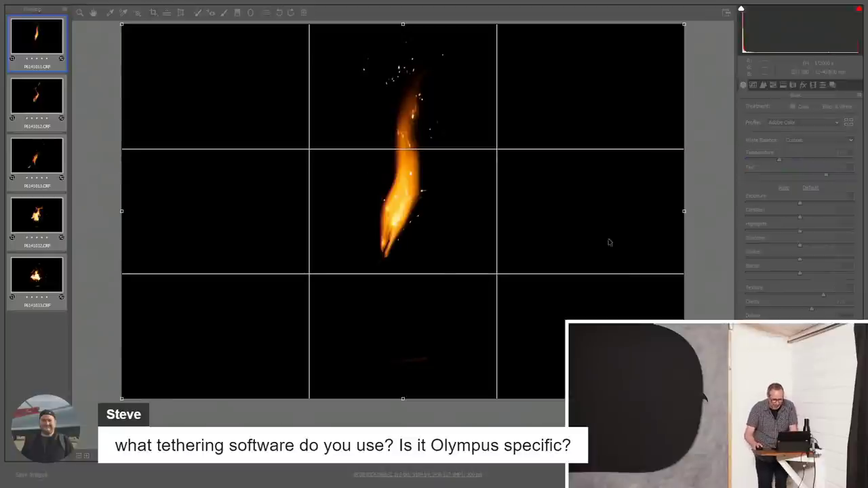
key(Escape)
key(Escape)
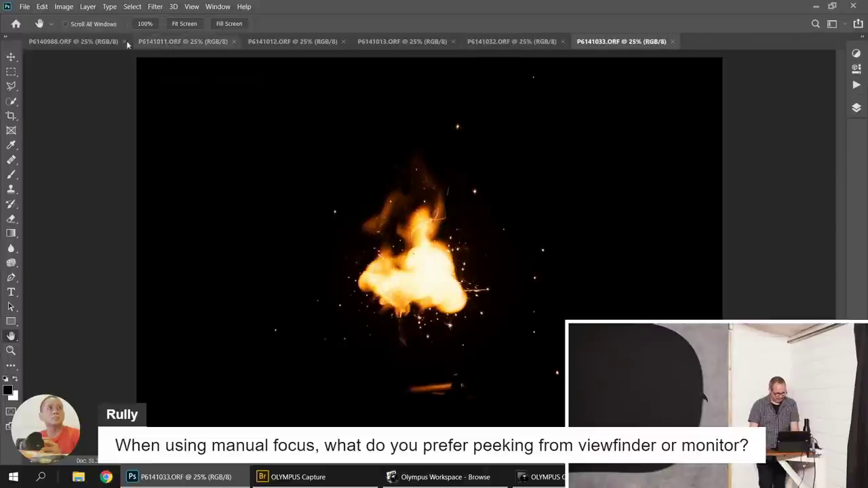
Load all open files, the helmeted man and the five flame shots, into one layered document with Load Files into Stack.
click(85, 43)
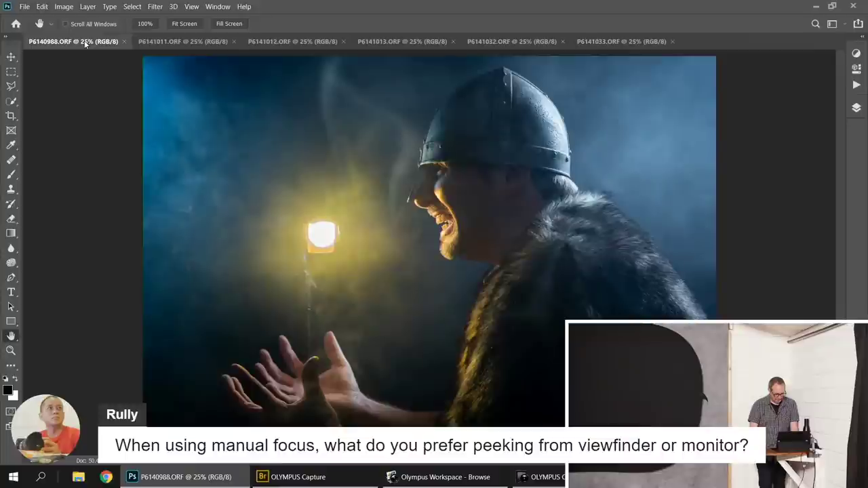
click(601, 44)
click(190, 41)
click(605, 45)
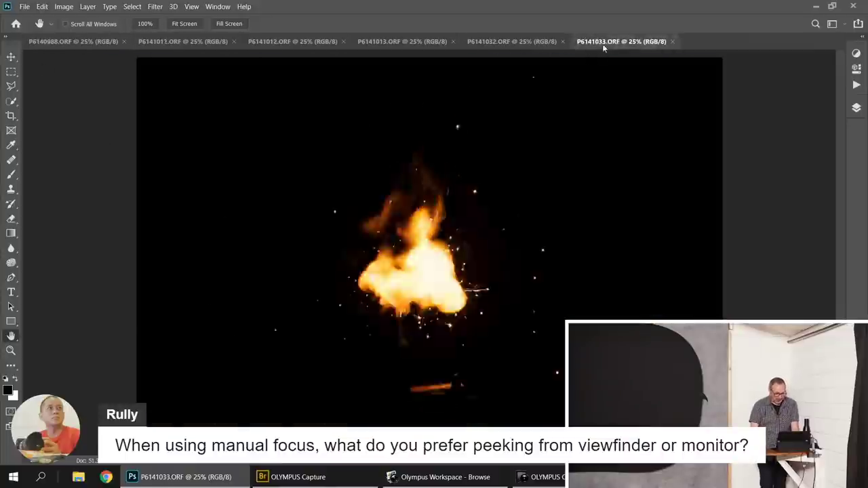
click(24, 7)
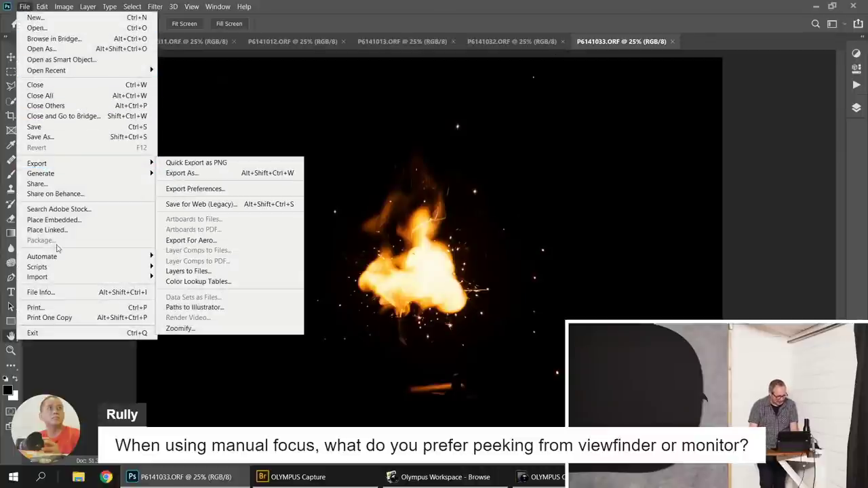
mouse_move(57, 269)
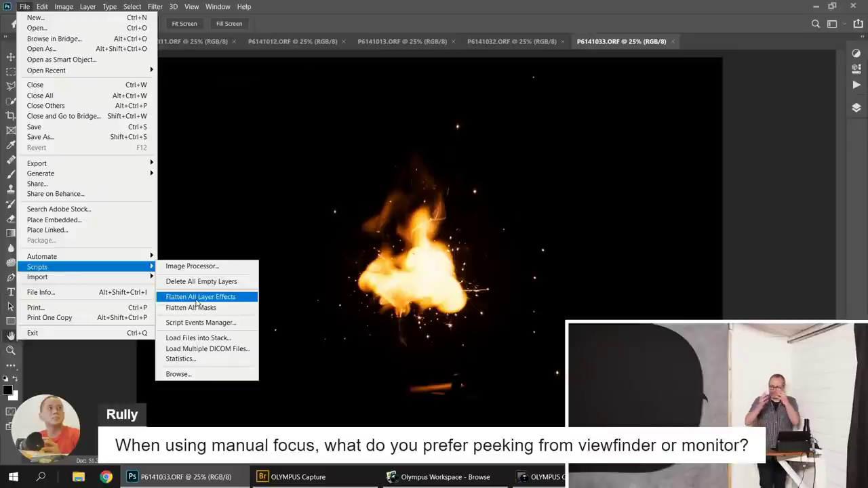
click(195, 337)
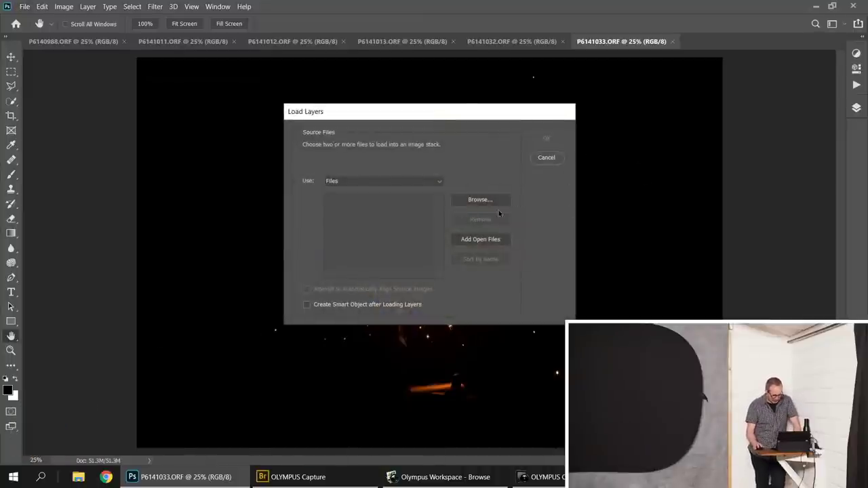
click(493, 241)
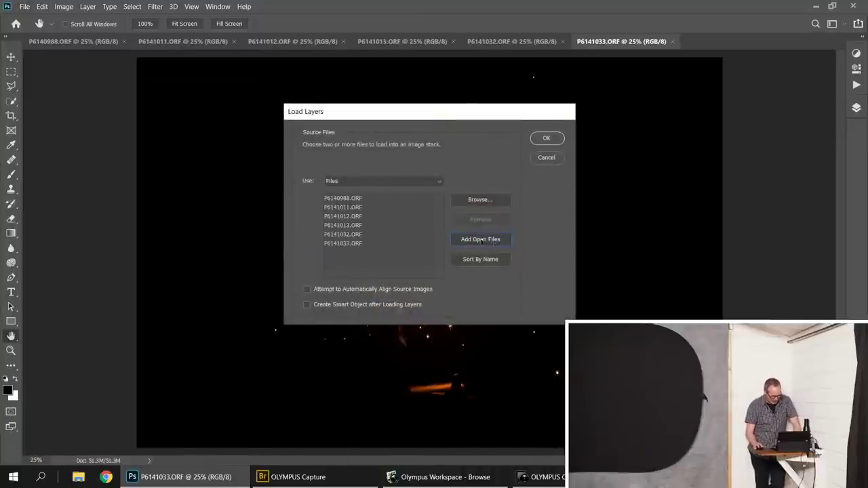
click(547, 138)
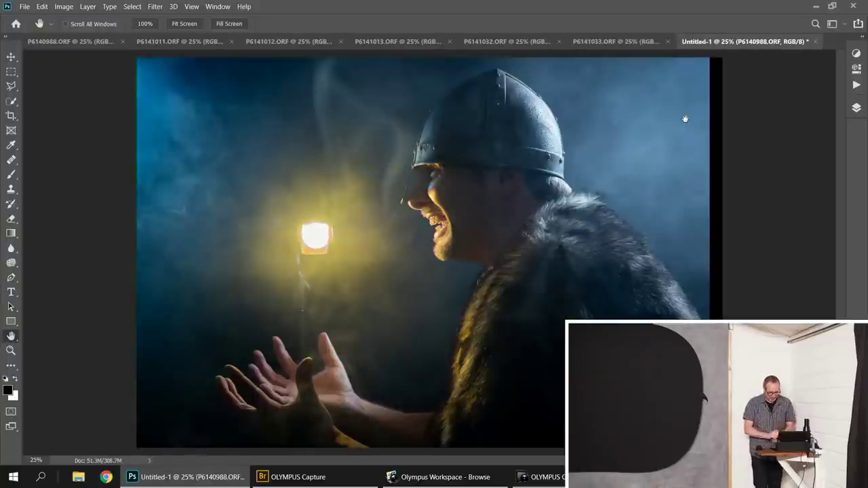
Send the P6140988.ORF layer with the helmeted man to the bottom of the layer stack.
click(855, 107)
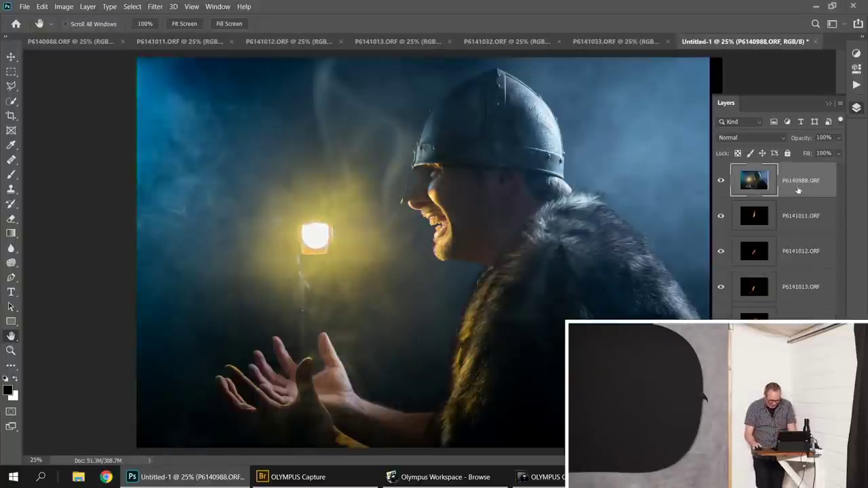
key(Delete)
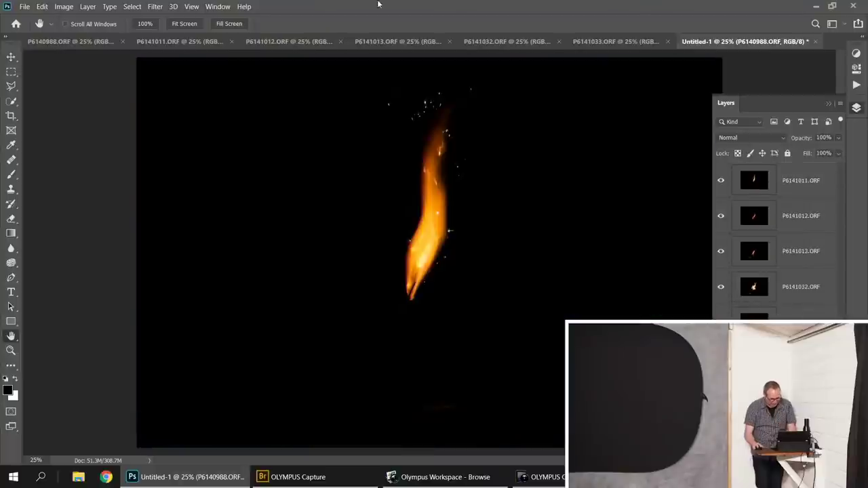
Close the separate P6140988.ORF document without saving it.
click(108, 43)
click(124, 41)
click(465, 188)
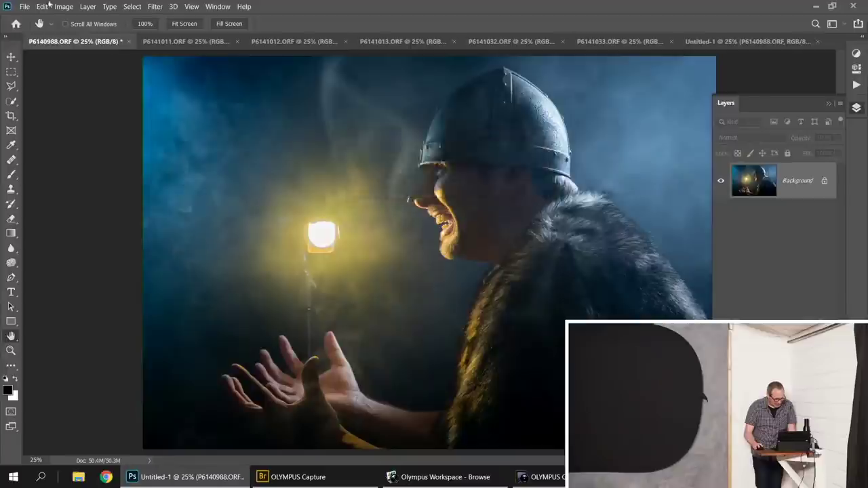
click(120, 44)
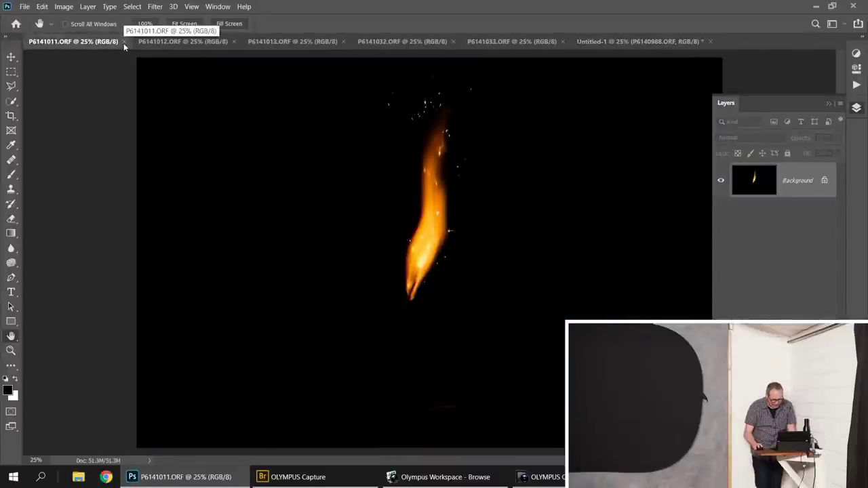
Close the separate P6141011, P6141012, P6141013, P6141032 and P6141033 ORF documents without saving them.
click(124, 42)
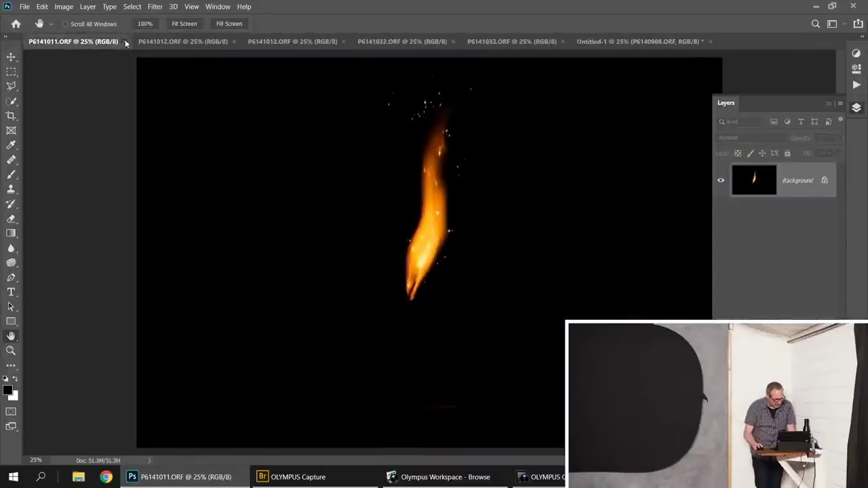
click(451, 187)
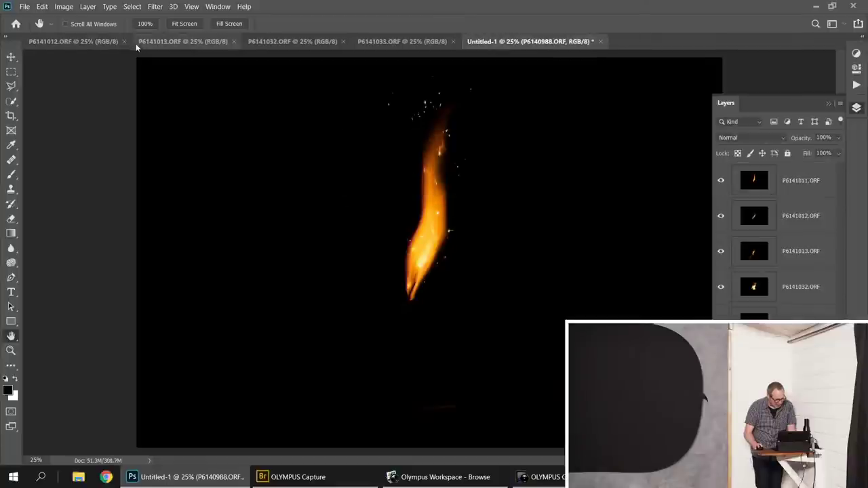
click(123, 42)
click(452, 187)
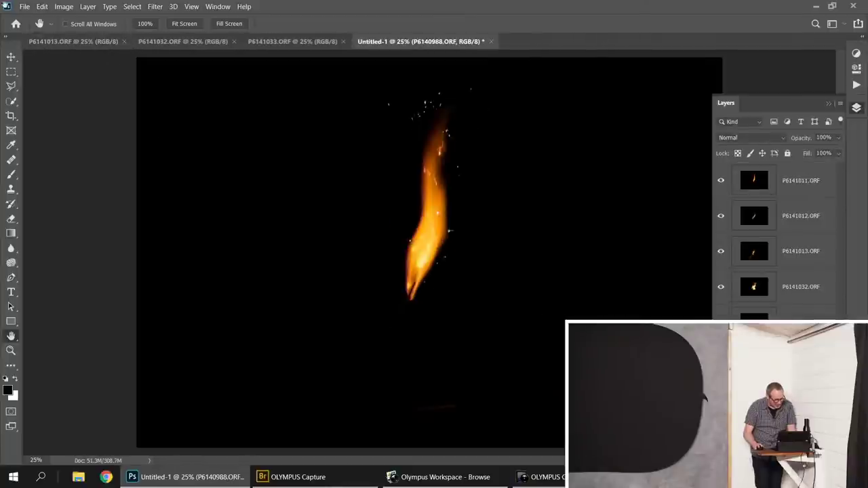
click(58, 44)
click(128, 42)
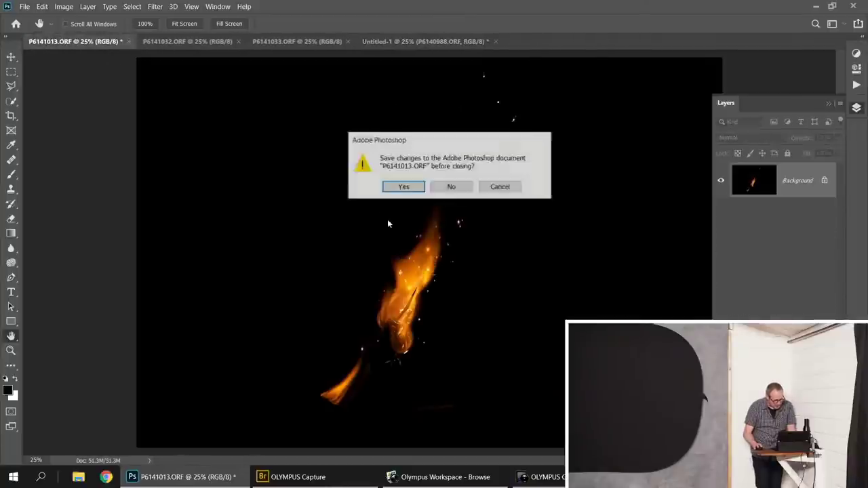
click(451, 188)
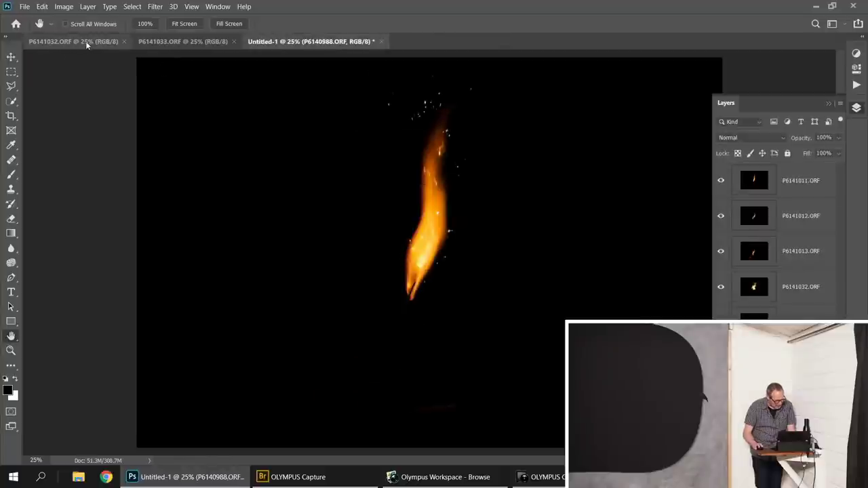
click(108, 42)
click(124, 42)
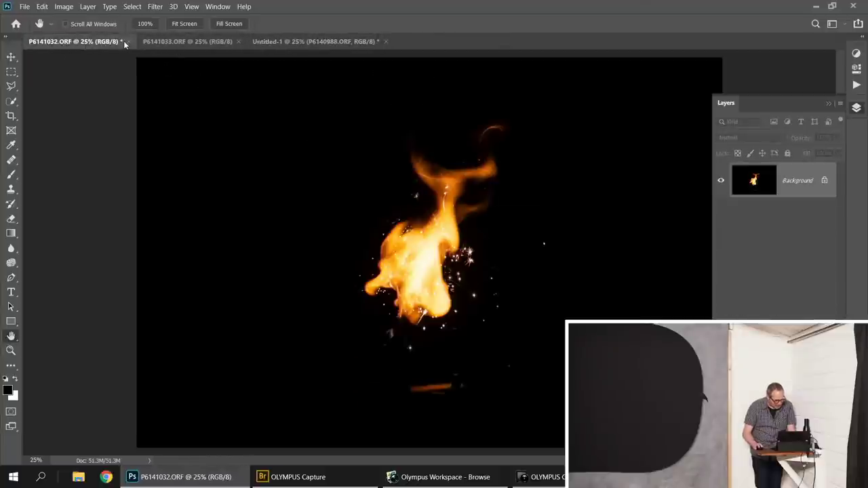
click(451, 188)
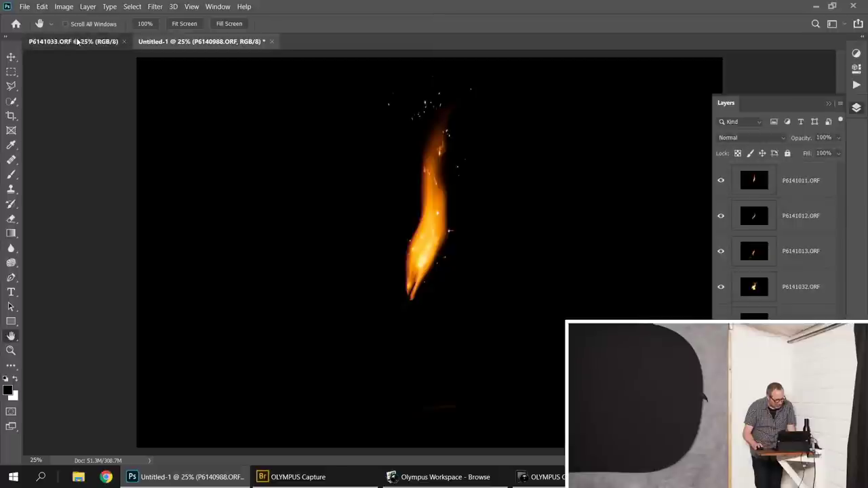
click(76, 39)
click(124, 41)
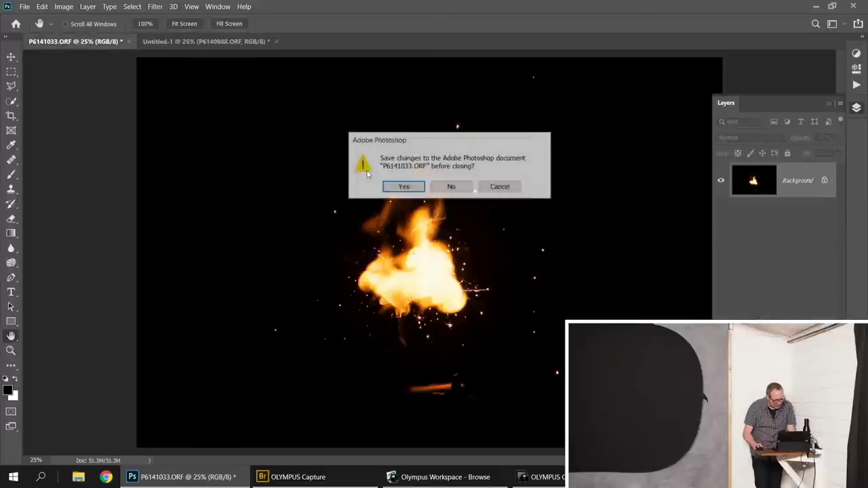
click(451, 189)
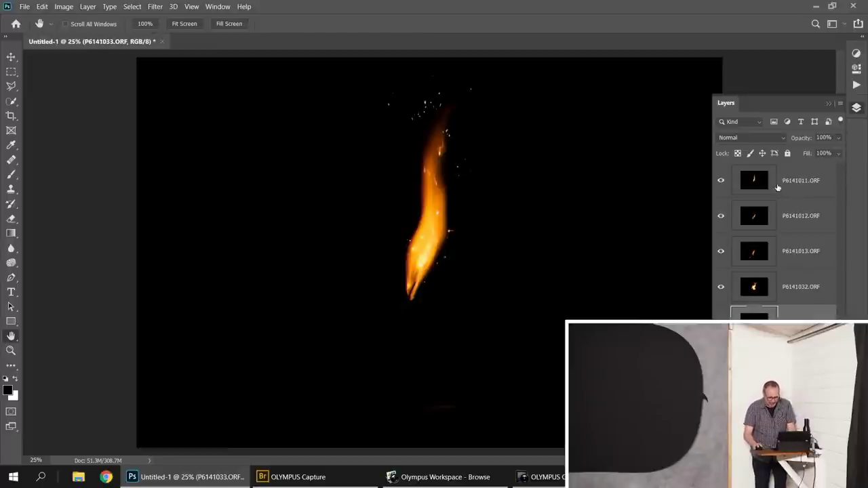
Set the blend mode of all five flame layers to Lighten so they blend over the helmeted man.
shift+click(752, 187)
click(769, 138)
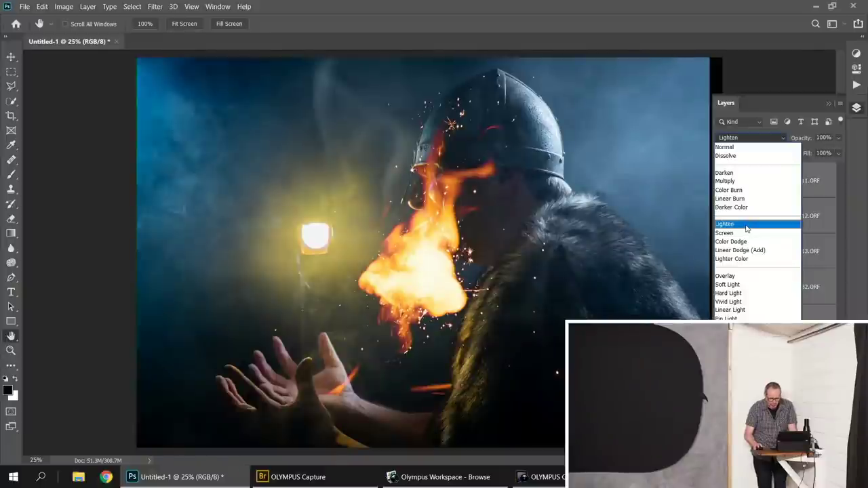
click(747, 230)
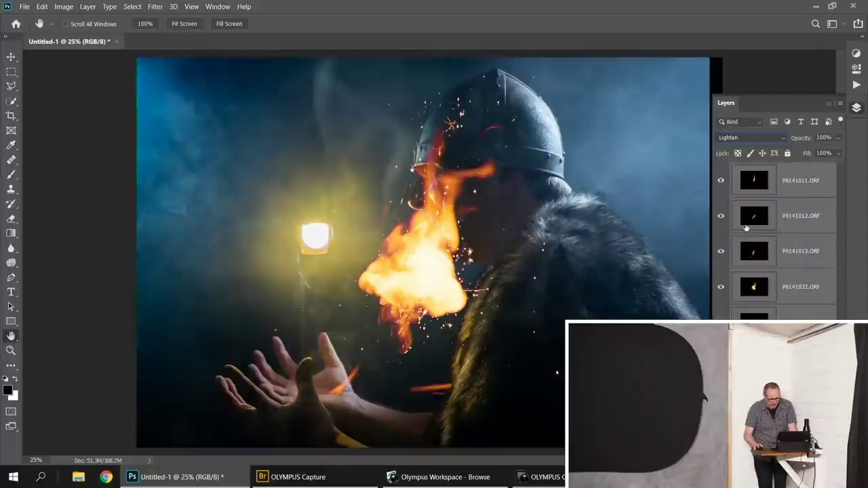
Move the five flame layers together over the lamp above the hands and scale them down to about 82%.
click(11, 56)
drag(435, 258, 318, 237)
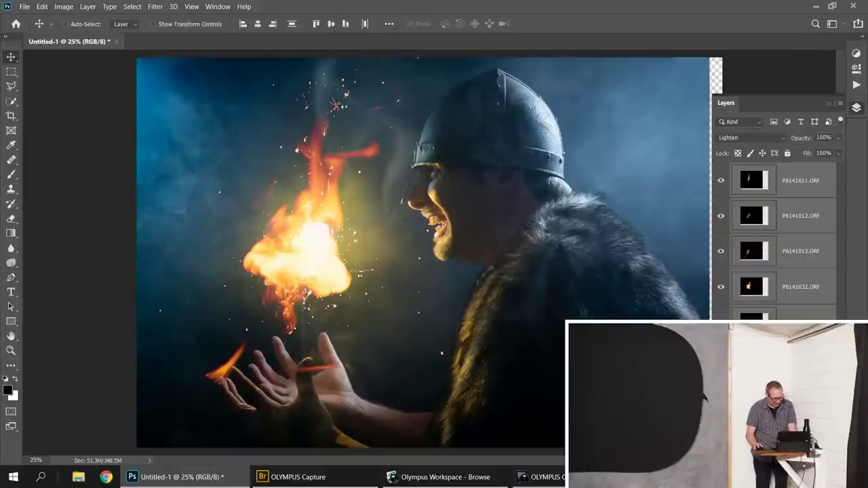
key(ctrl+t)
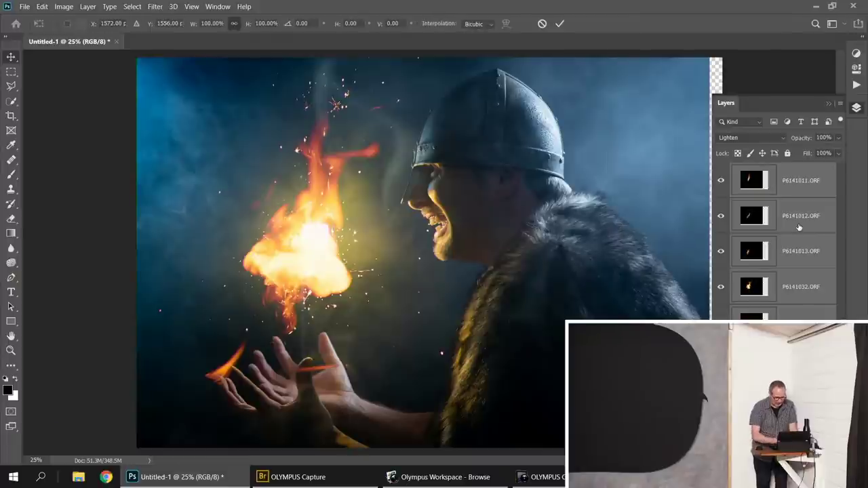
key(ctrl+0)
drag(95, 74, 205, 131)
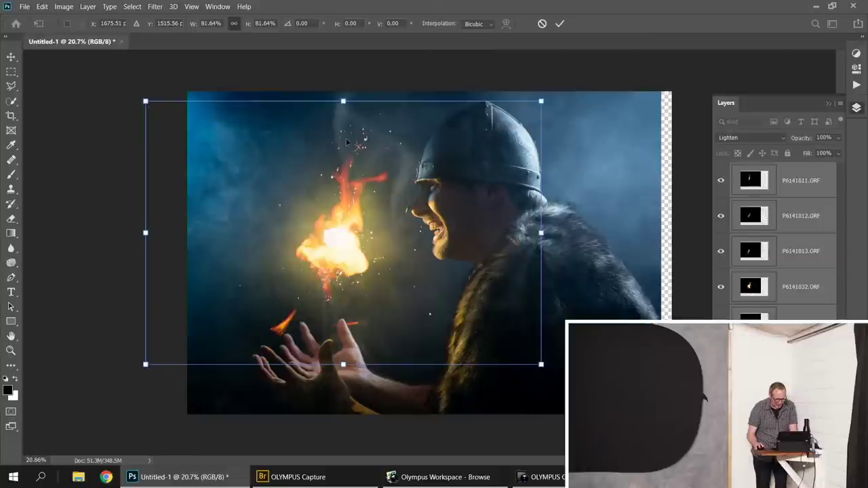
click(559, 25)
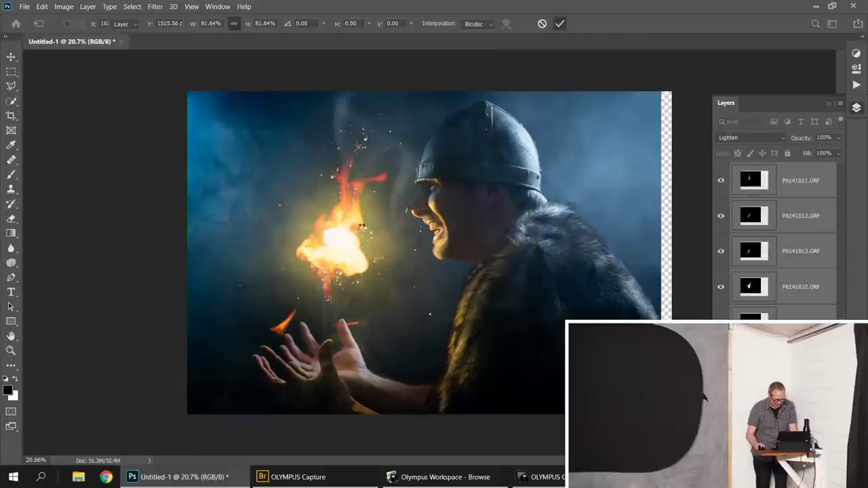
Examine what each flame layer contributes around the lamp by hiding and reshowing them one at a time.
scroll(339, 246, up, 3)
scroll(339, 246, up, 5)
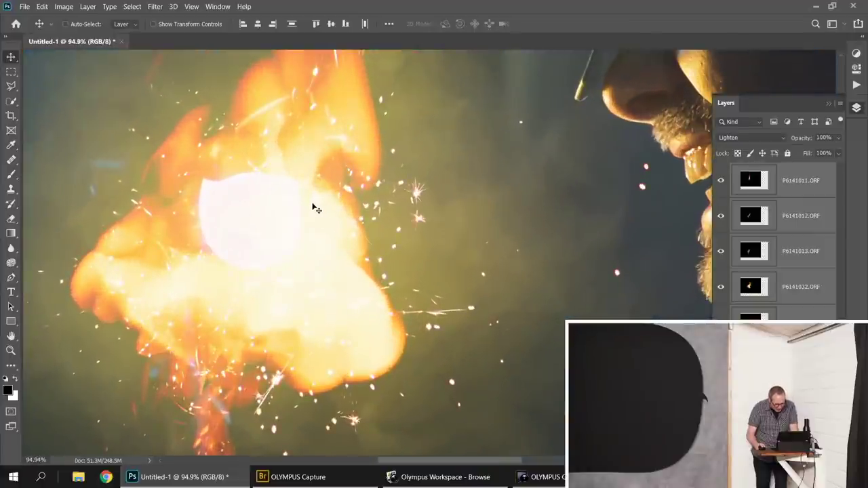
scroll(315, 209, down, 2)
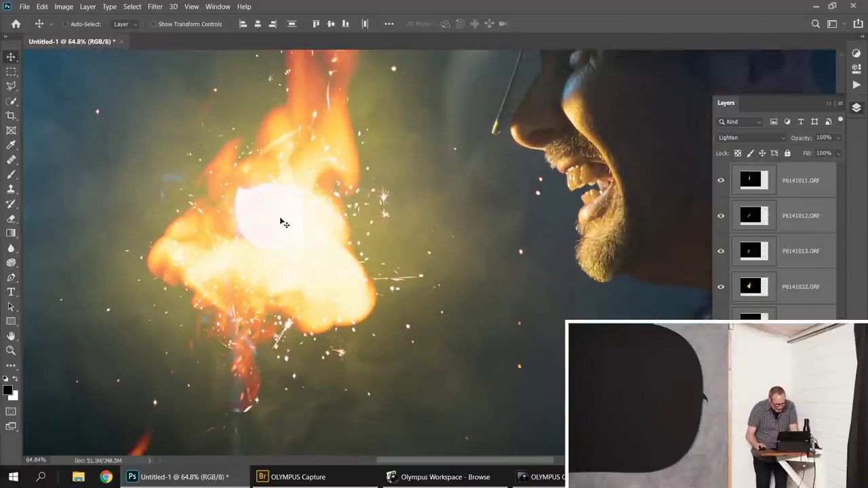
click(720, 181)
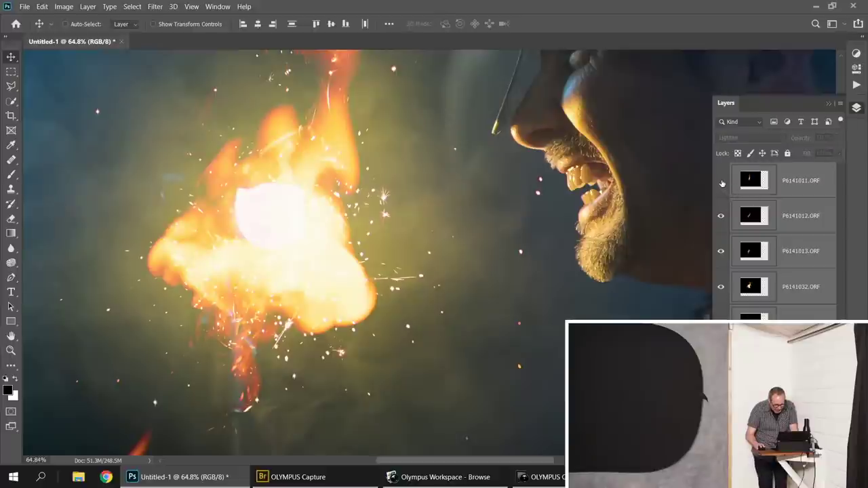
click(721, 181)
click(720, 215)
click(720, 216)
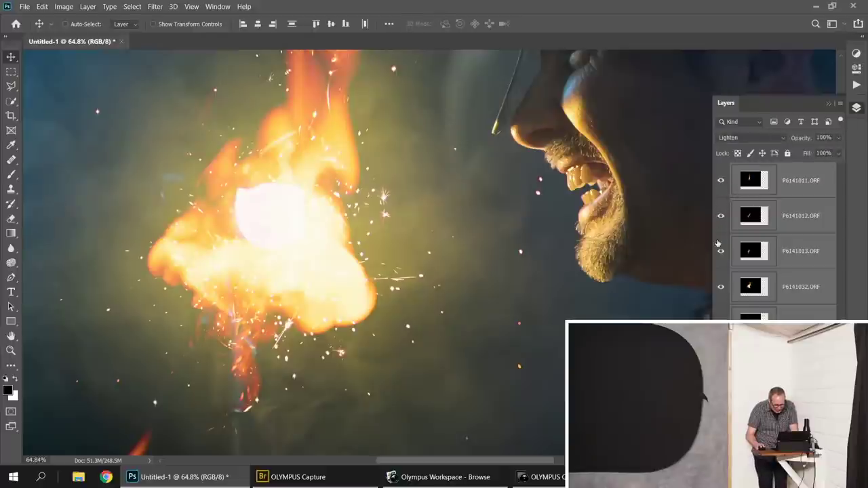
click(721, 251)
click(721, 252)
click(721, 286)
click(721, 286)
click(721, 316)
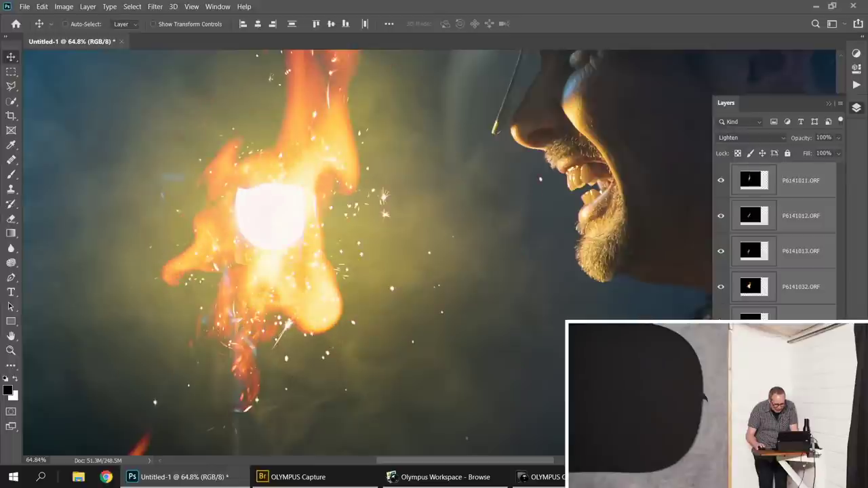
Hide all five flame layers and add a new empty layer directly above the P6140988.ORF layer.
drag(721, 182, 721, 315)
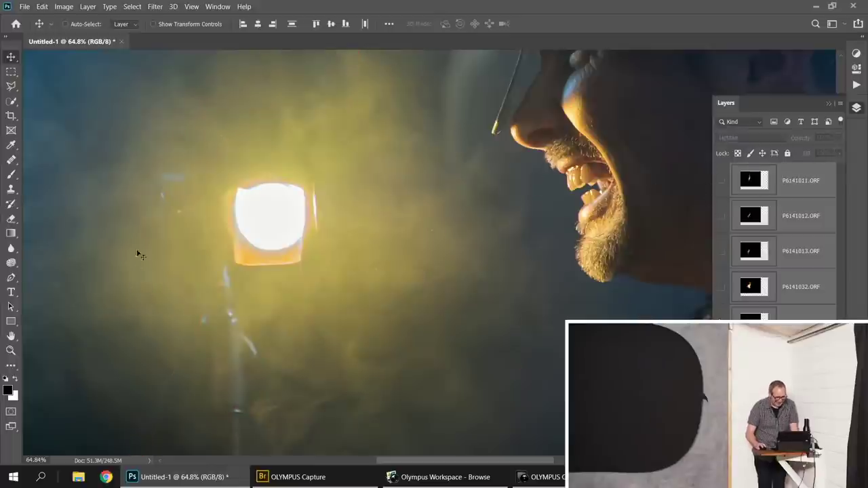
scroll(252, 201, down, 4)
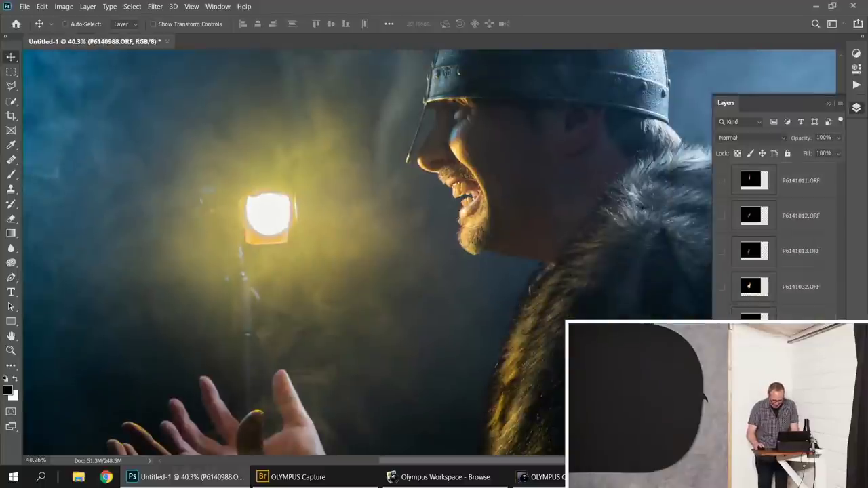
key(ctrl+alt+shift+e)
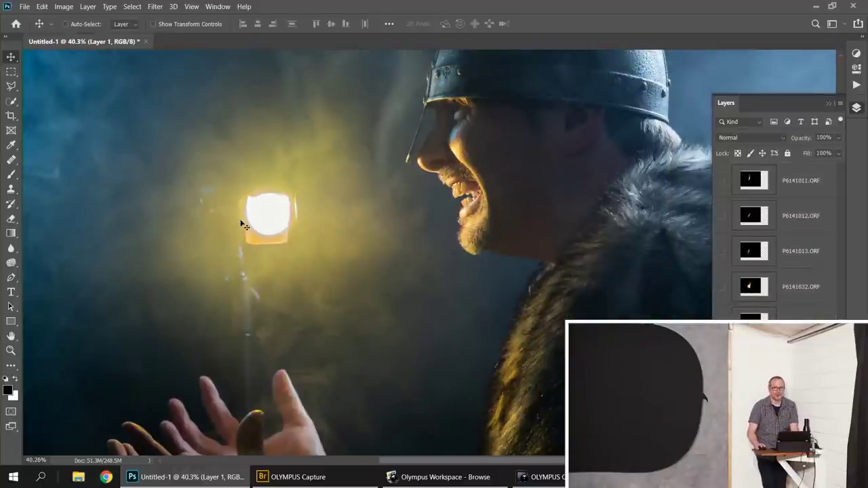
Remove the bright lamp head with the Patch Tool, replacing it with the glowing smoke beside it, and deselect.
scroll(341, 242, down, 3)
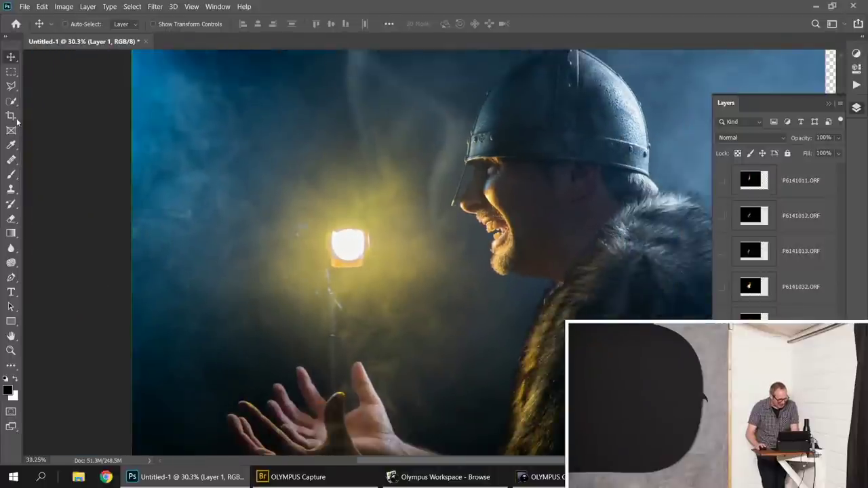
click(15, 160)
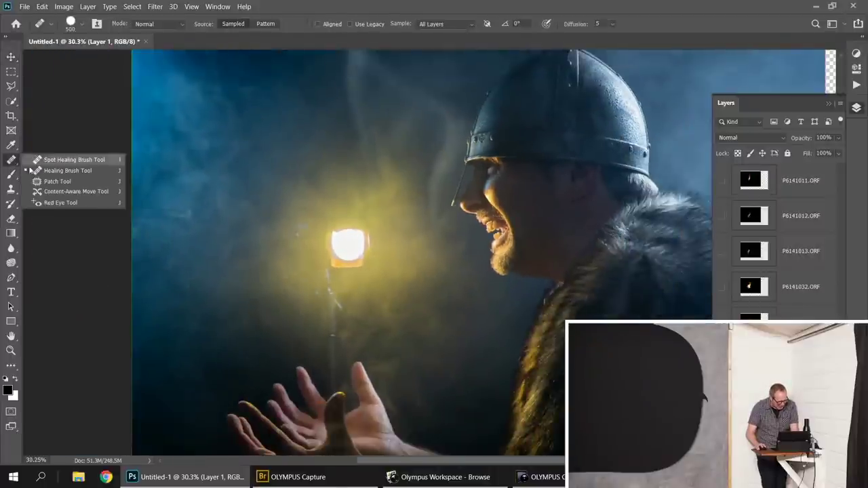
click(57, 181)
mouse_move(359, 224)
mouse_down()
mouse_move(332, 220)
mouse_move(315, 233)
mouse_move(315, 248)
mouse_move(339, 280)
mouse_move(377, 284)
mouse_up()
mouse_move(381, 248)
mouse_down()
mouse_move(360, 221)
mouse_move(417, 245)
mouse_up()
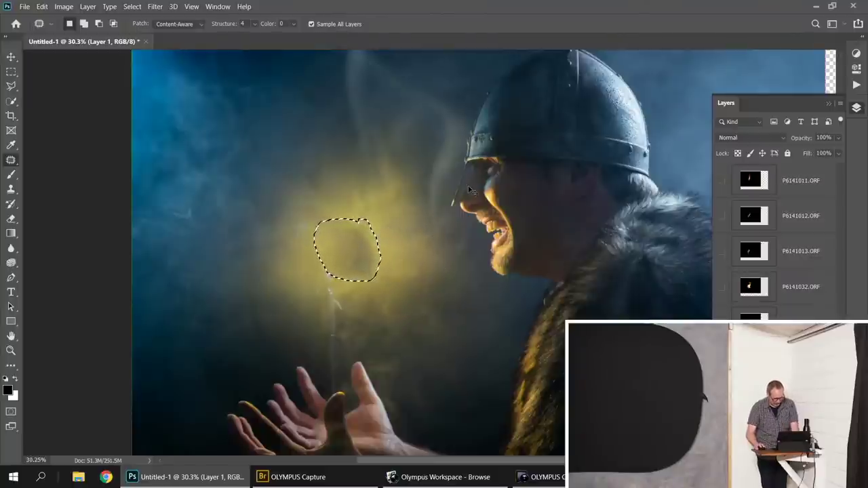
key(ctrl+d)
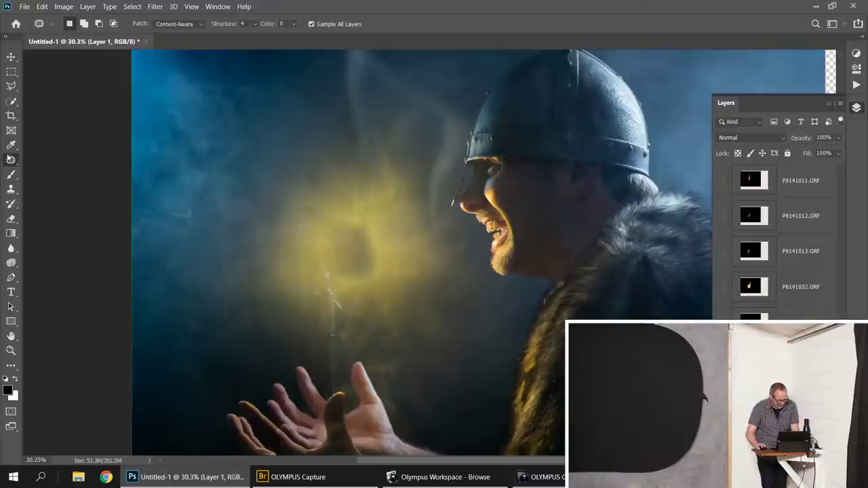
Paint out the lamp stand between the glow and the hands with the Healing Brush at size 175, sampling nearby smoke.
right_click(12, 160)
click(63, 170)
alt+click(276, 253)
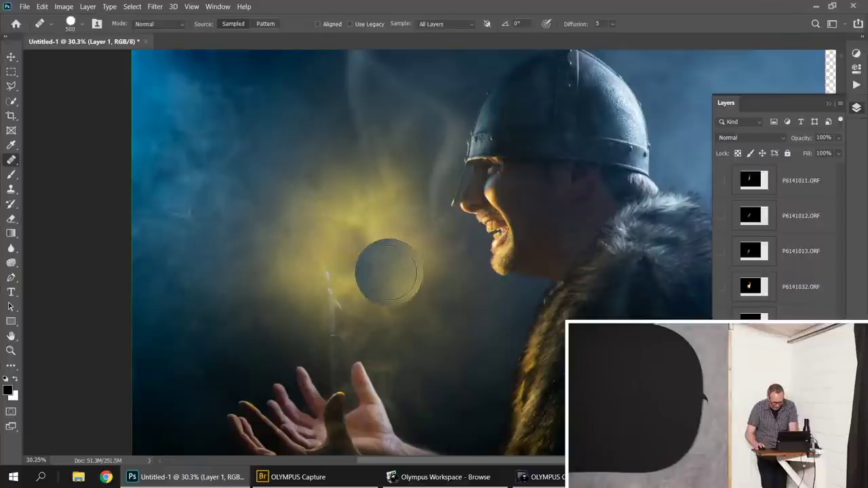
key(bracketleft)
key(bracketleft)
key(bracketleft)
key(bracketleft)
key(bracketleft)
drag(333, 283, 332, 302)
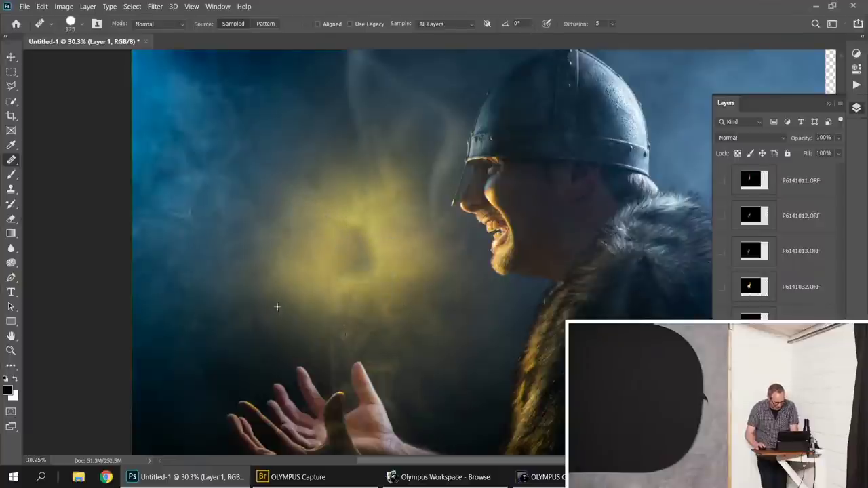
scroll(333, 366, up, 2)
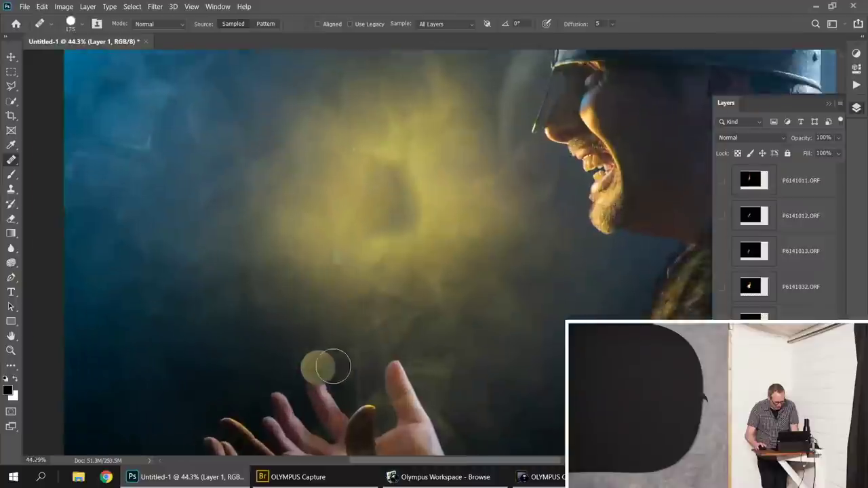
scroll(333, 366, up, 4)
mouse_move(374, 276)
mouse_down()
mouse_move(374, 255)
mouse_move(393, 225)
mouse_up()
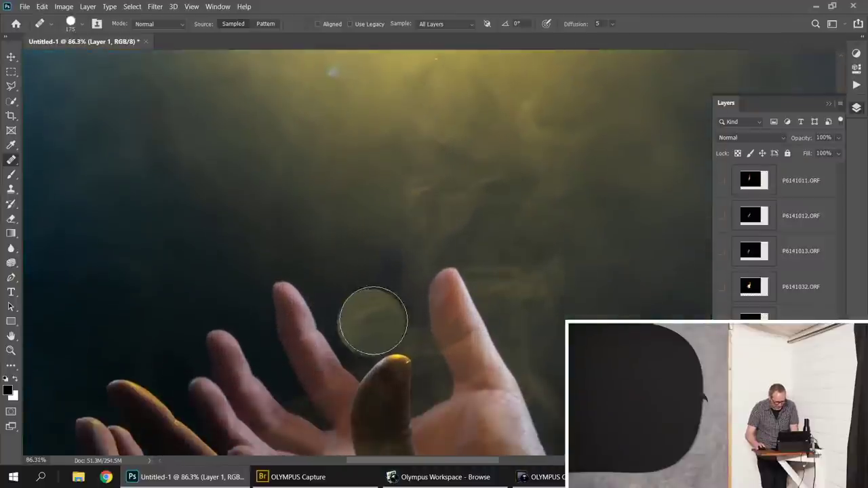
Show the flame layers again and nudge the P6140988.ORF layer slightly with the Move Tool.
scroll(491, 182, down, 2)
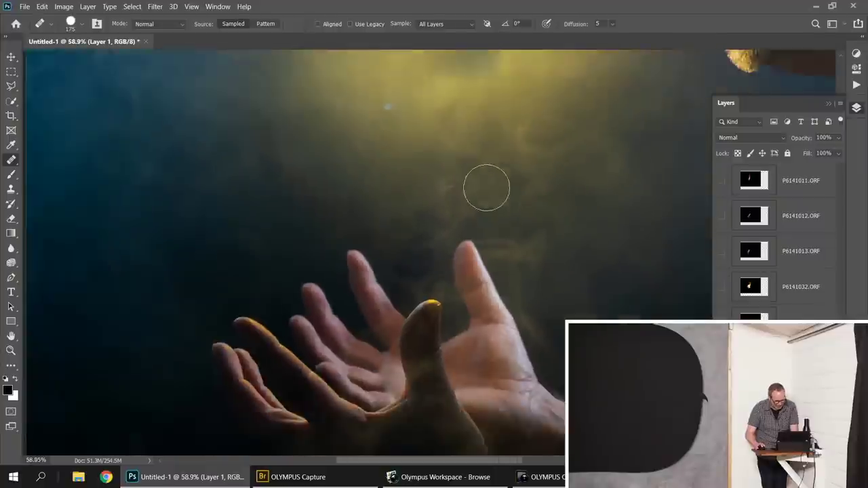
scroll(486, 188, down, 3)
drag(721, 286, 718, 188)
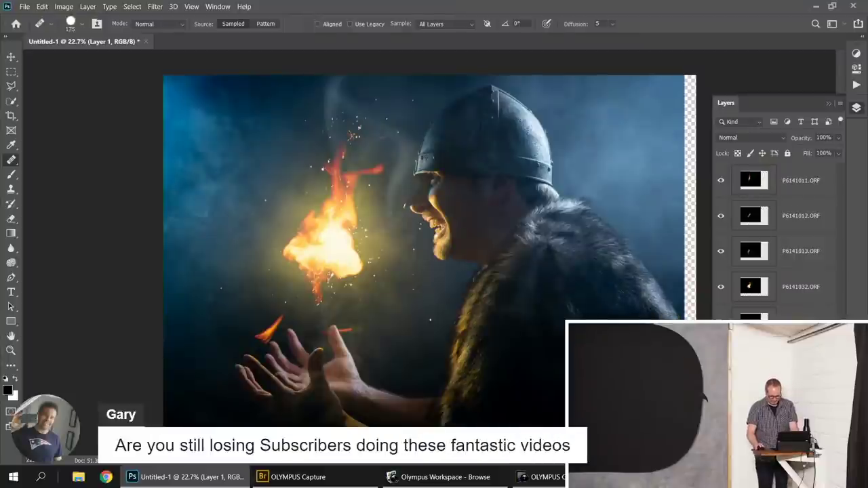
click(10, 57)
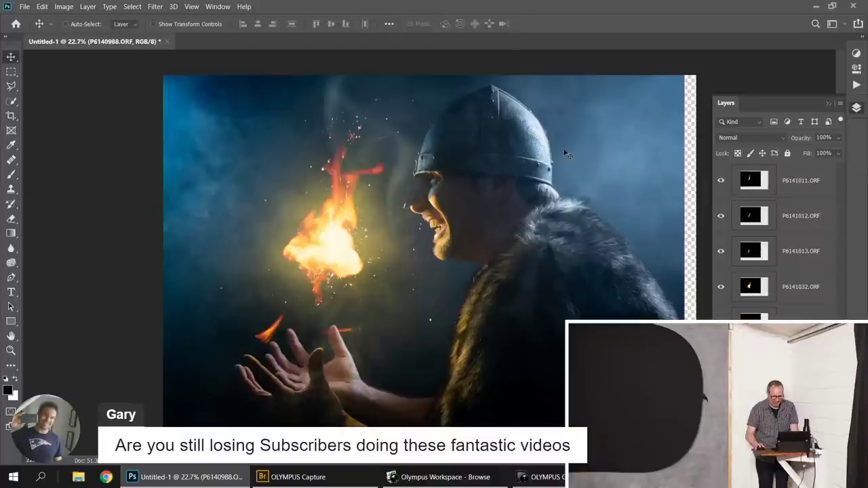
mouse_move(569, 154)
mouse_down()
mouse_move(577, 152)
mouse_move(565, 149)
mouse_up()
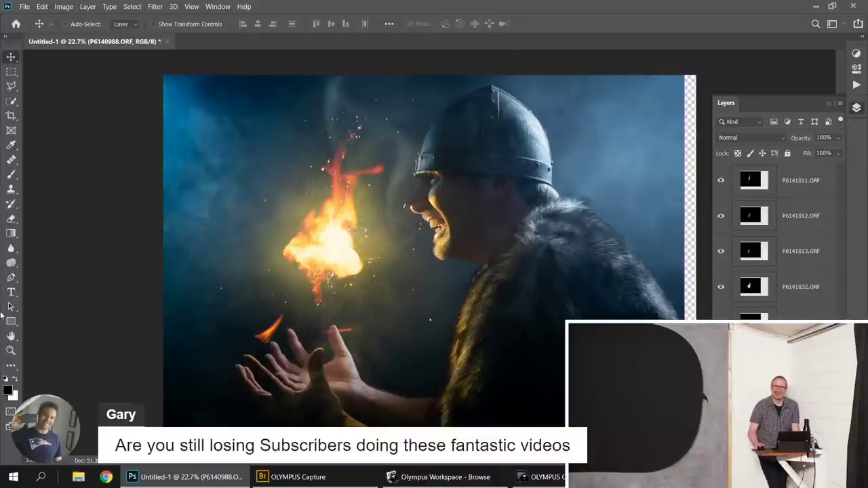
Clear the fixed crop dimensions and crop the canvas to remove the transparent strip along the image's right edge.
click(11, 116)
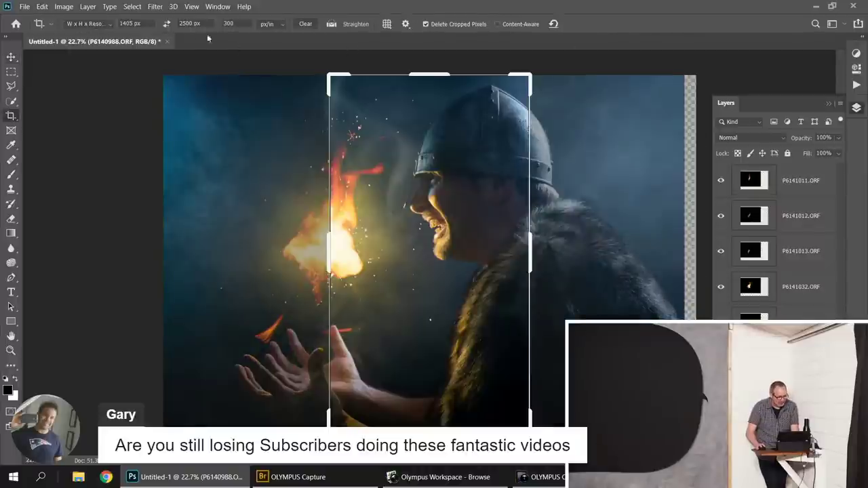
key(Escape)
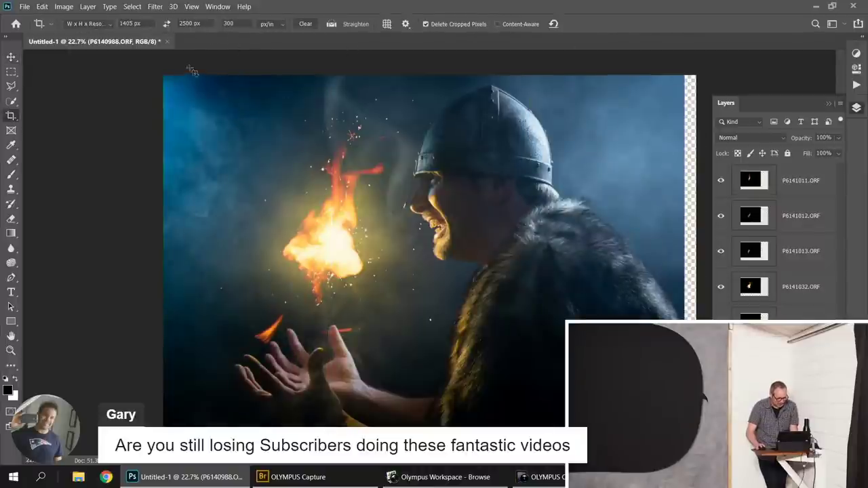
click(305, 24)
click(236, 99)
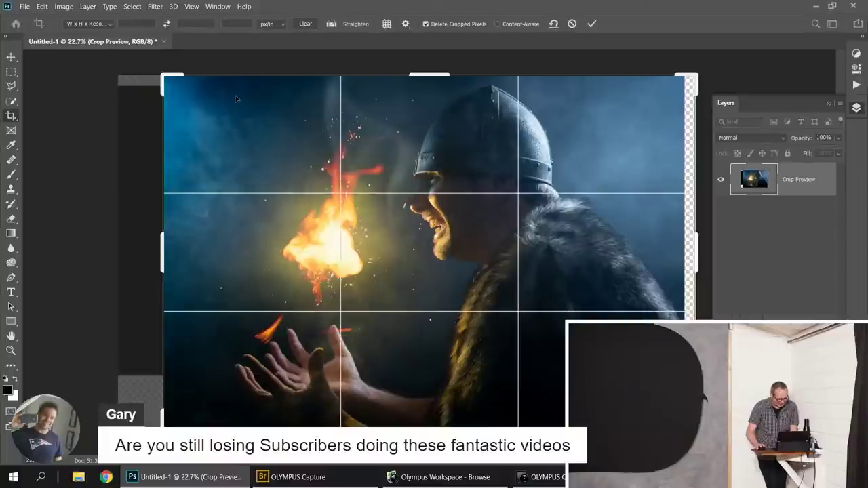
drag(453, 185, 457, 136)
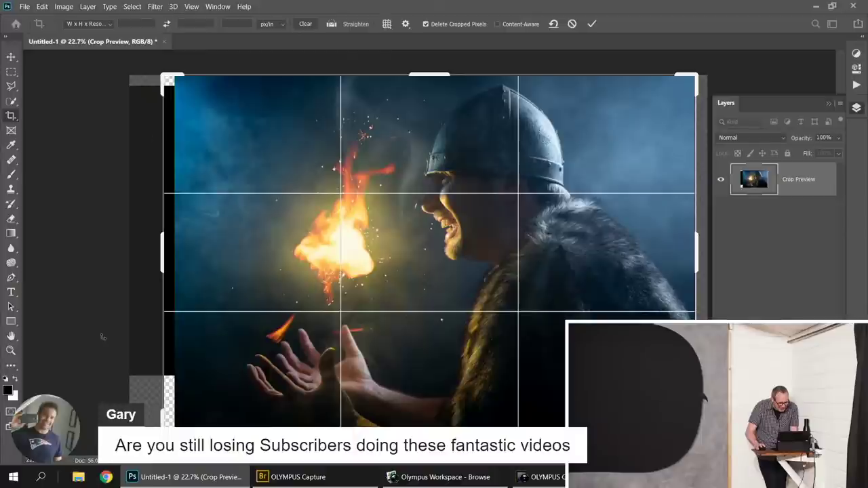
drag(166, 257, 182, 242)
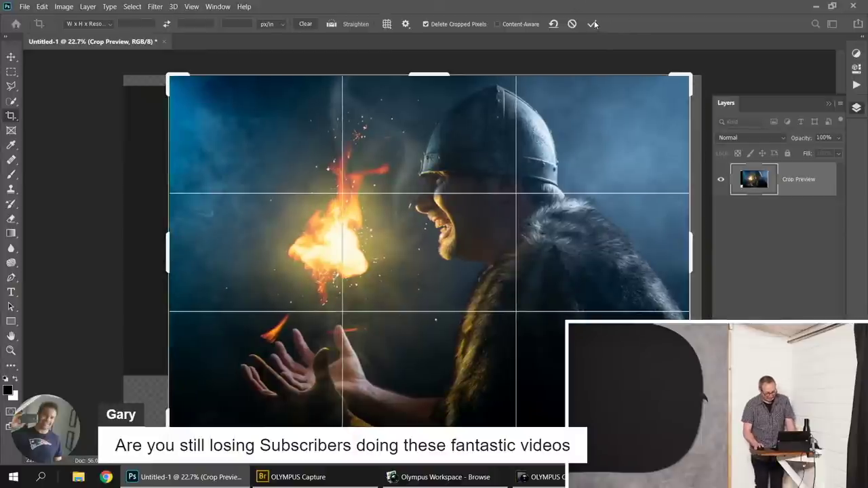
key(Return)
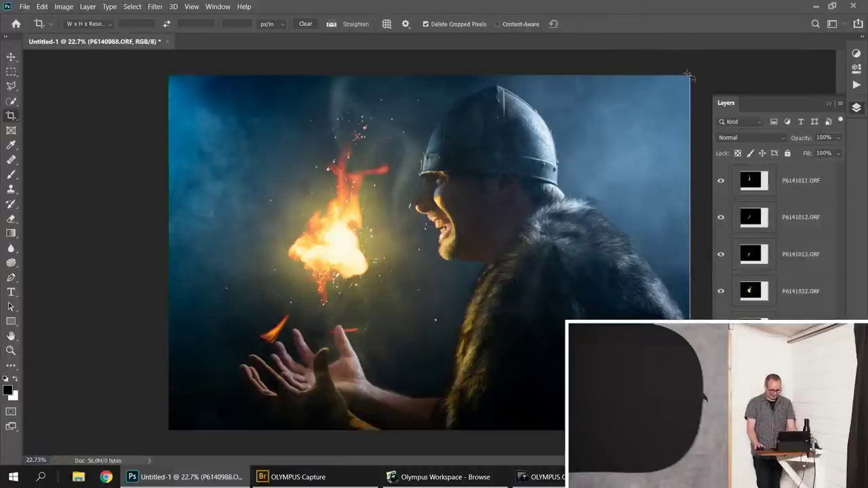
Trim the remaining sliver off the image's right edge with a second, slightly tighter crop.
scroll(657, 223, up, 3)
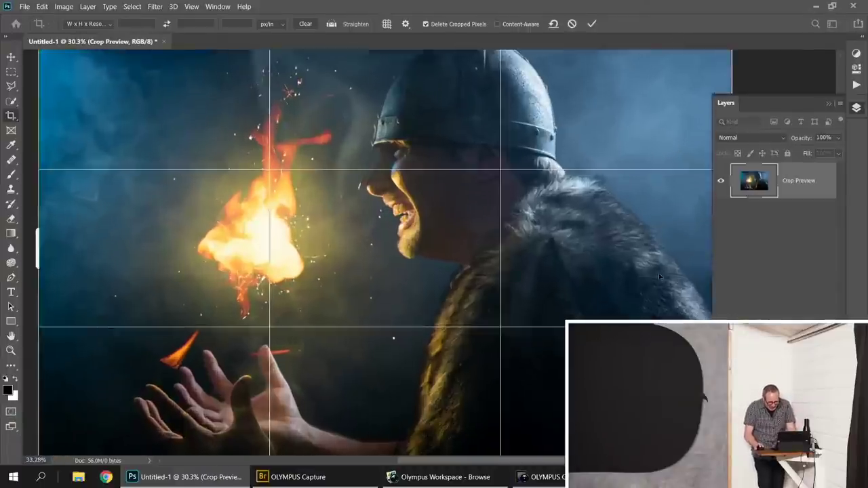
drag(662, 205, 500, 233)
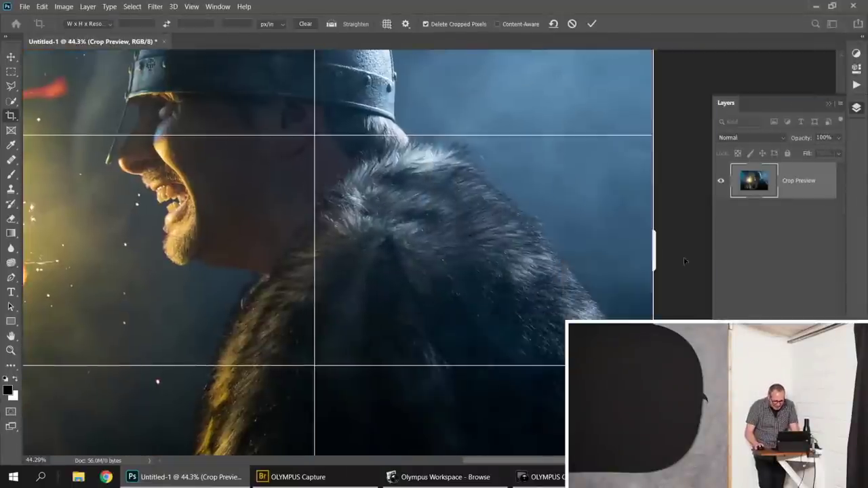
drag(654, 253, 649, 253)
click(592, 25)
key(ctrl+0)
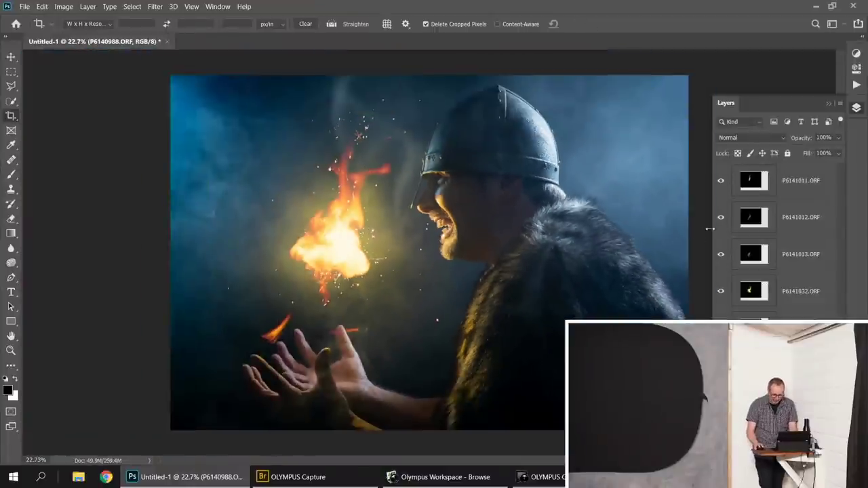
Select all the layers up to P6141011.ORF and merge them into a single layer.
click(155, 7)
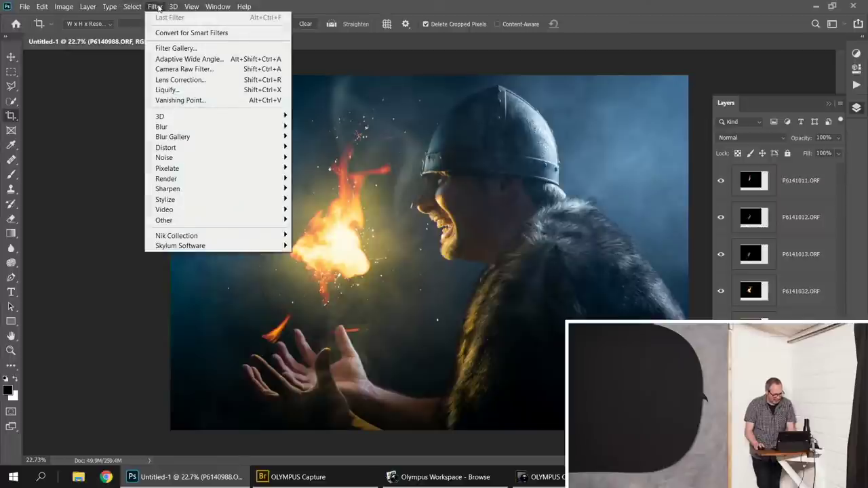
click(788, 254)
click(827, 187)
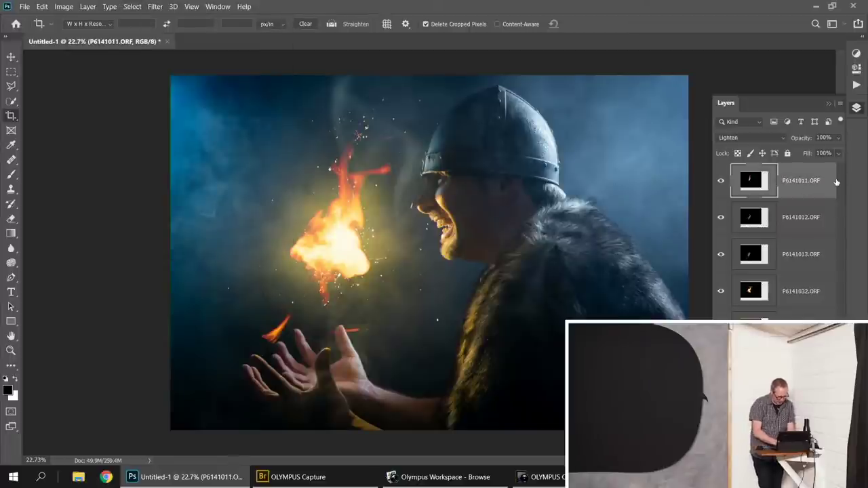
key(ctrl+e)
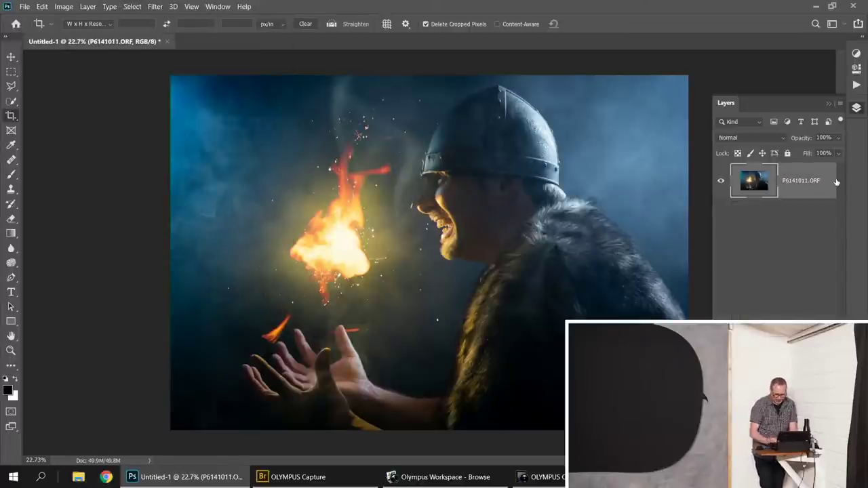
Open the merged image in the Camera Raw Filter, try a global Tint of +30 and reset it to default.
click(155, 7)
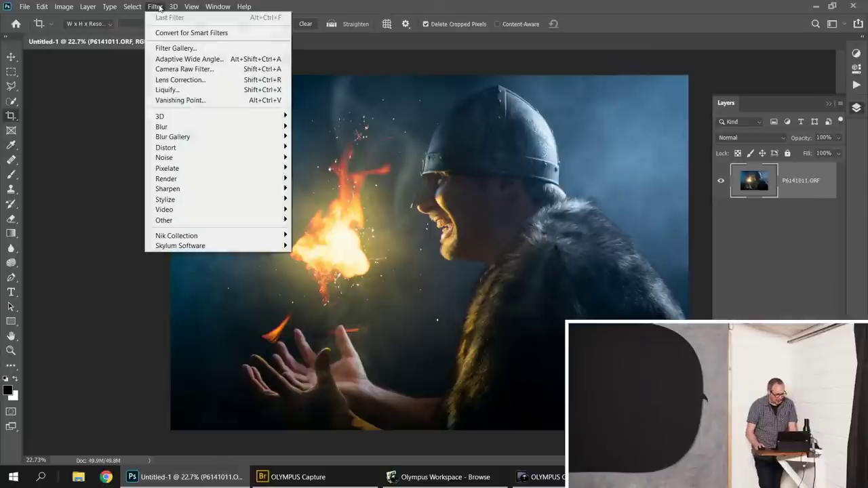
click(207, 70)
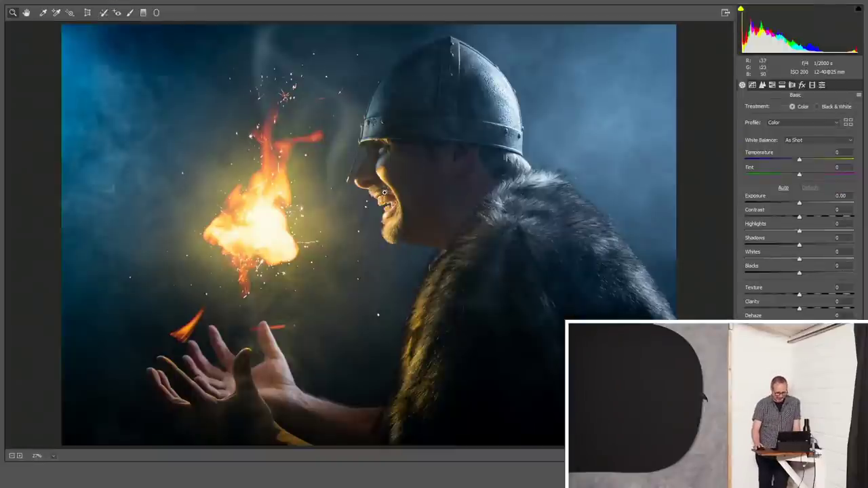
drag(798, 176, 817, 176)
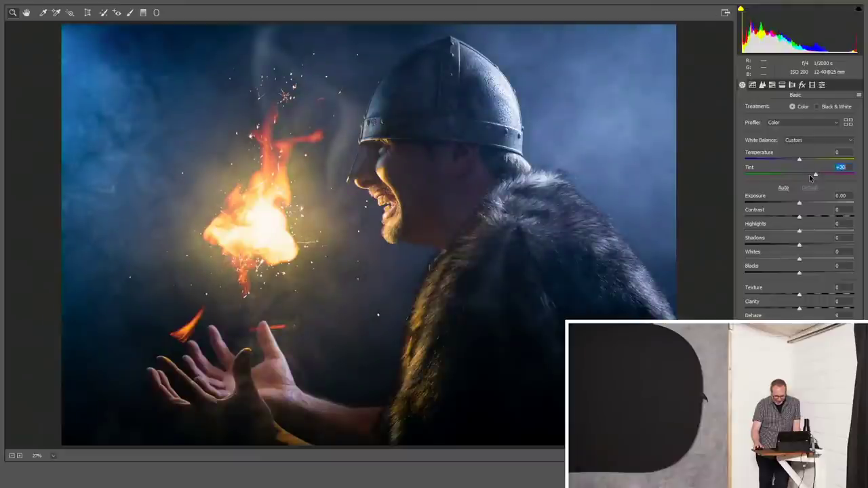
click(809, 187)
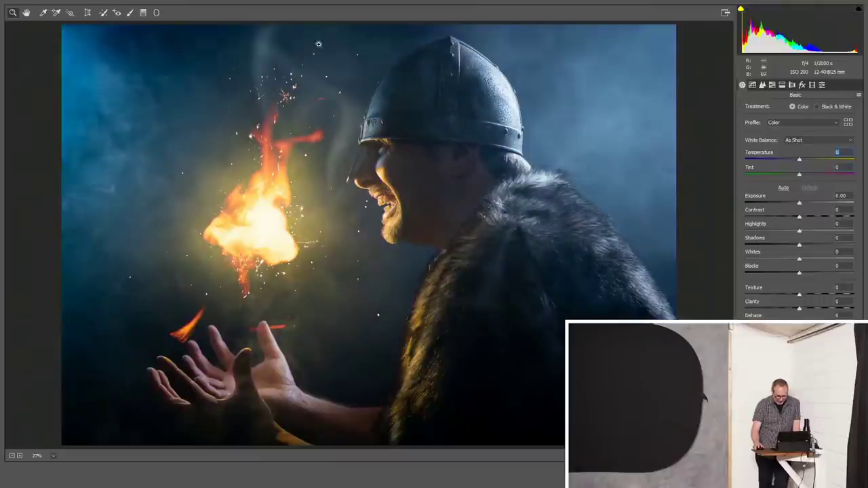
Paint the man's face and hands with the Adjustment Brush at Tint +80 and apply the Camera Raw Filter.
click(133, 14)
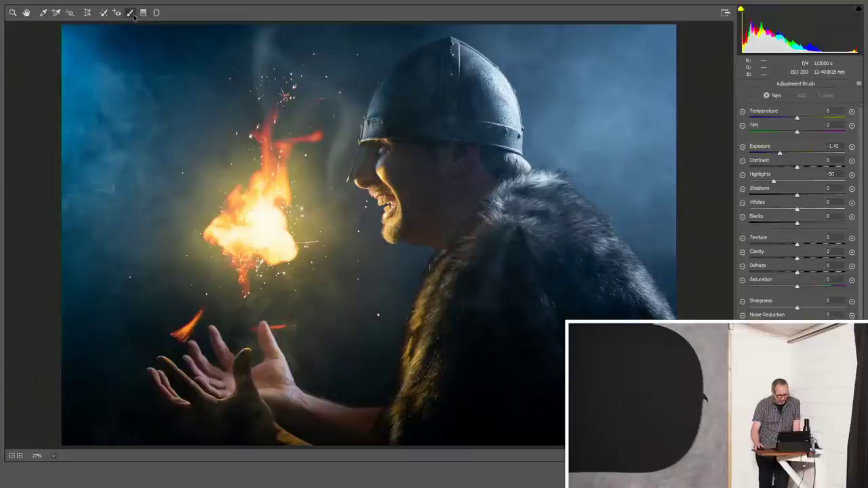
click(851, 126)
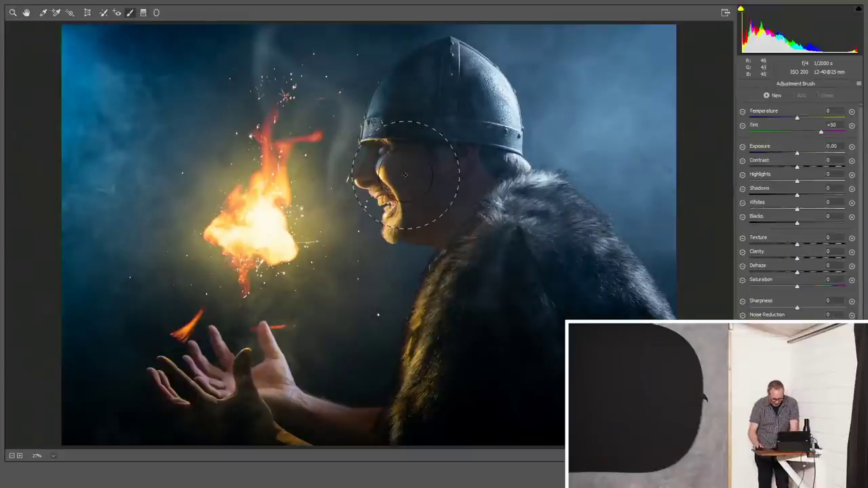
mouse_move(390, 166)
mouse_down()
mouse_move(393, 209)
mouse_move(383, 248)
mouse_up()
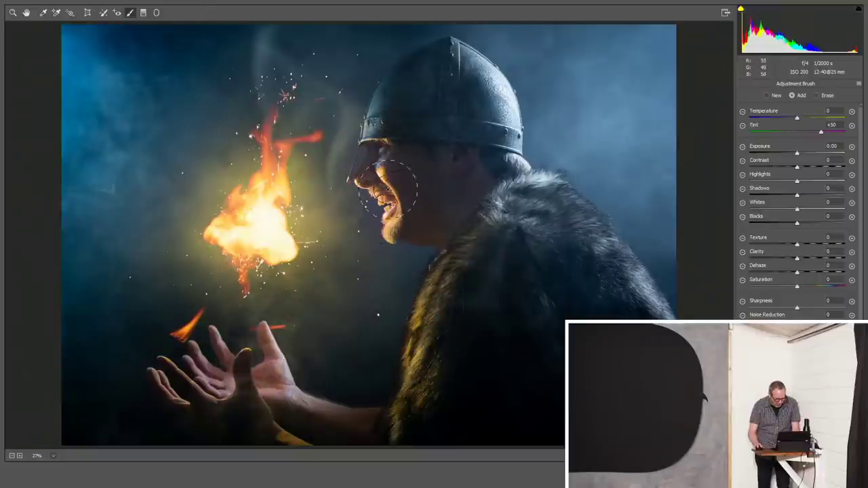
drag(825, 134, 838, 135)
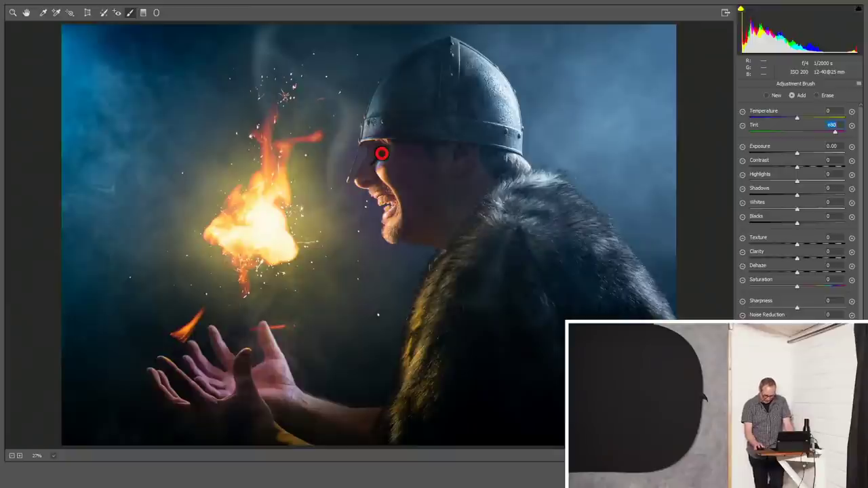
key(Return)
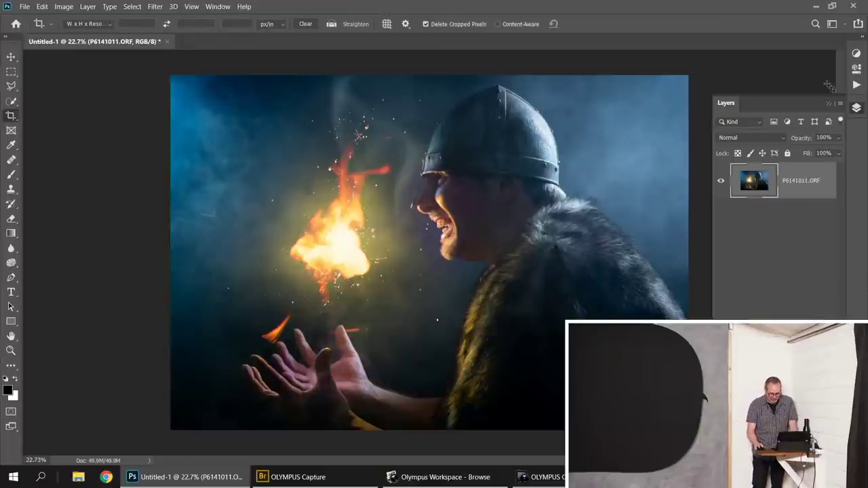
Run the Snow - Light Snow action from the Instant Snow v2 - Gavtrain set on the image.
click(828, 104)
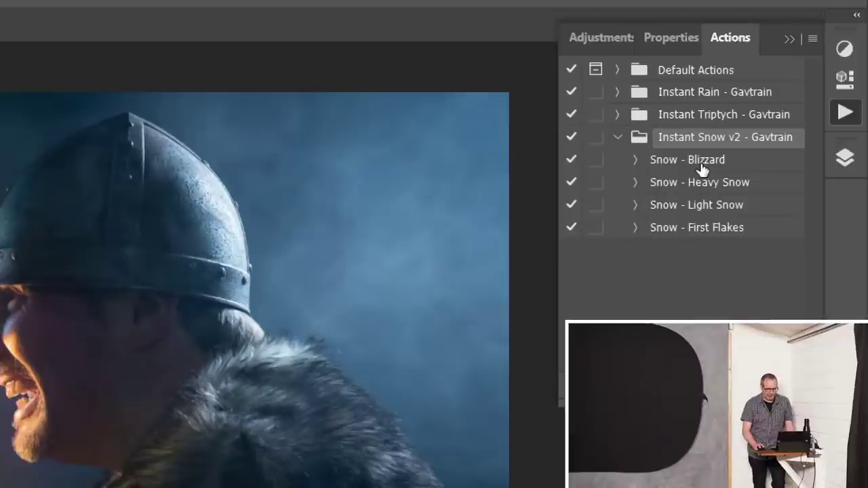
click(714, 213)
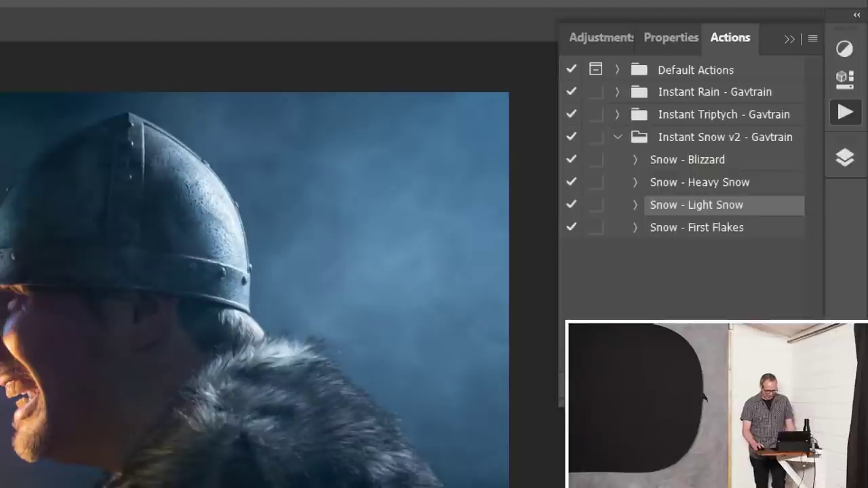
click(682, 386)
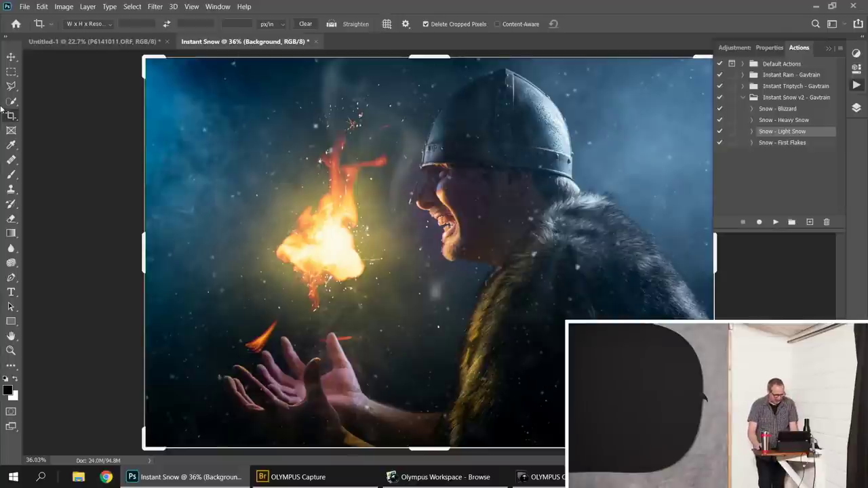
Examine the snow effect up close and look through the Snow Big, Snow Middle and Snow Little layers.
click(10, 57)
alt+scroll(501, 190, up, 3)
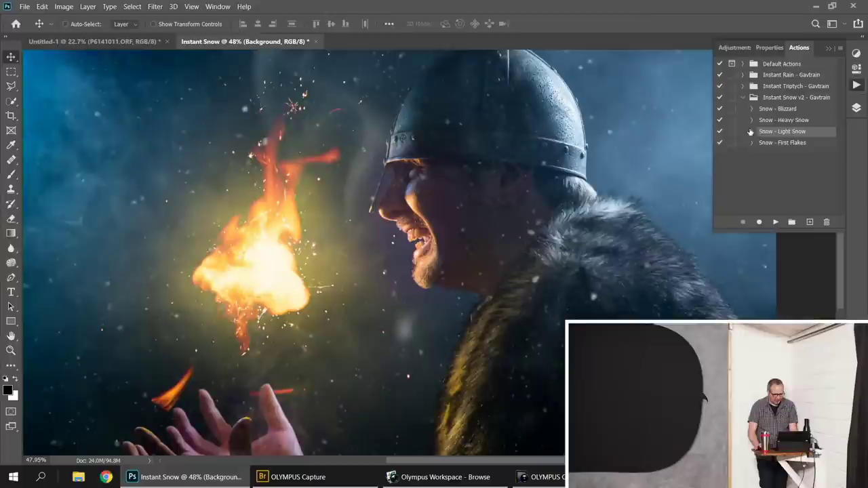
click(856, 107)
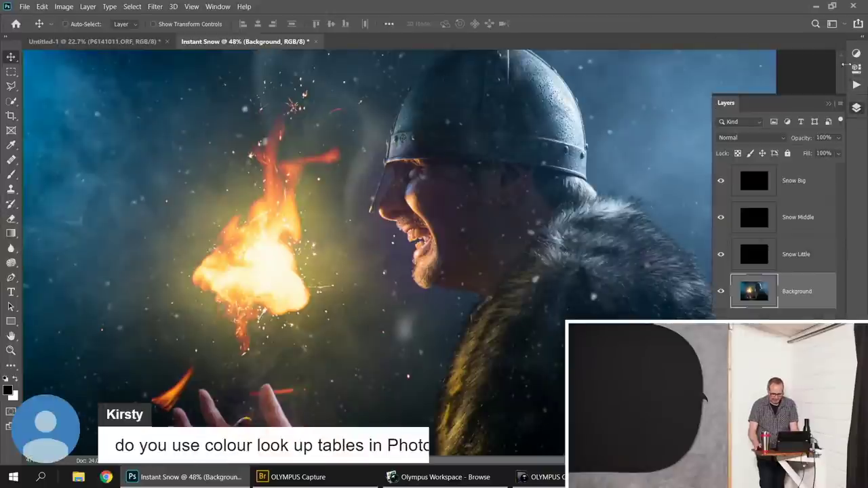
click(802, 181)
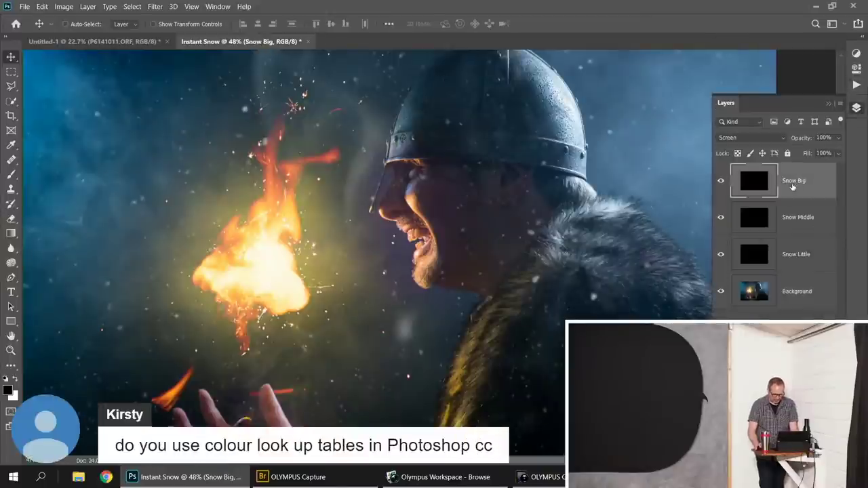
click(827, 104)
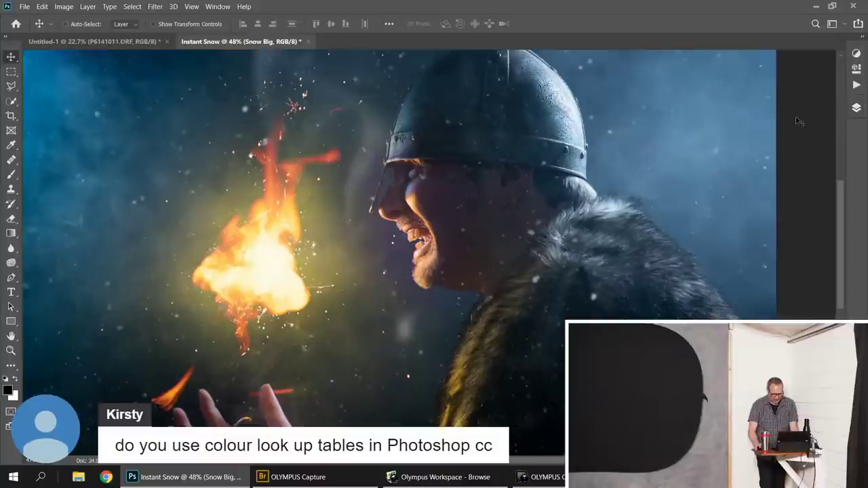
key(b)
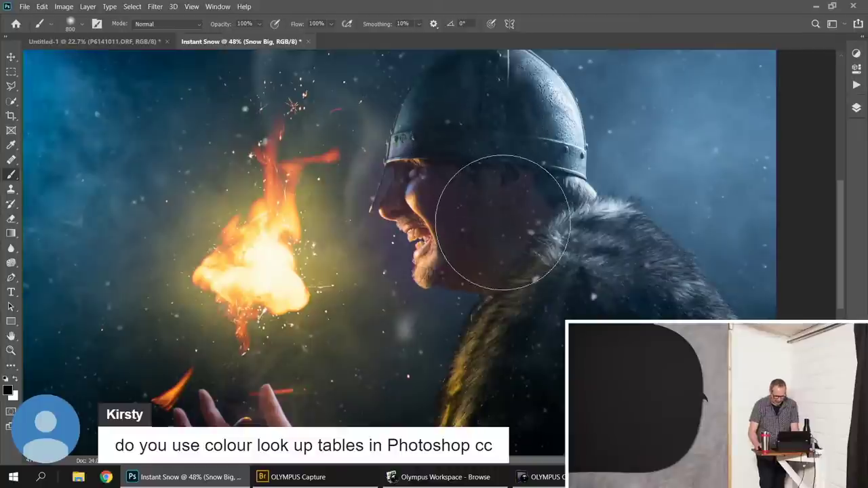
click(855, 111)
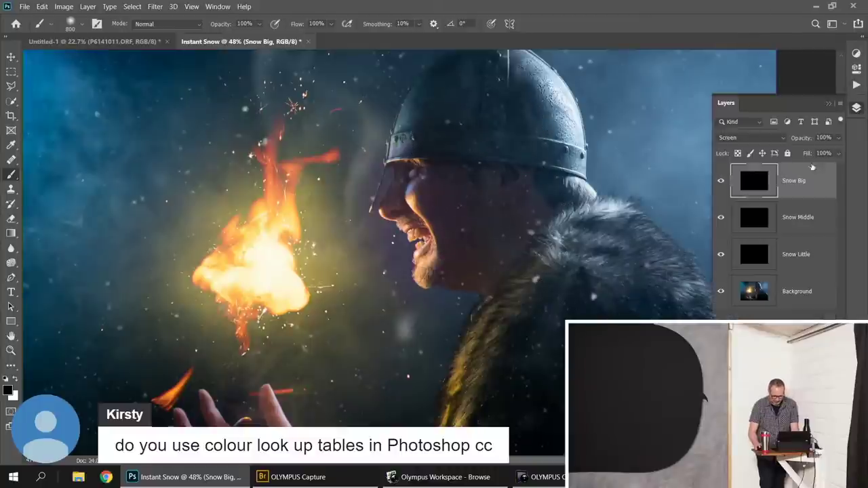
click(806, 217)
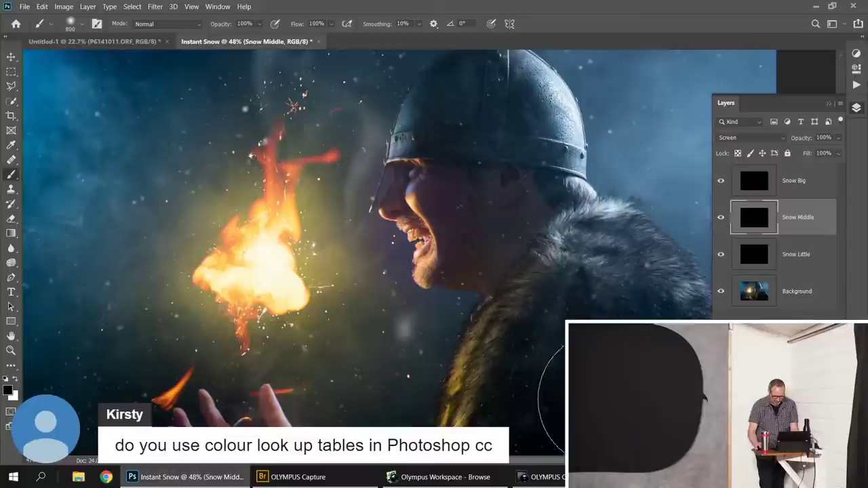
click(792, 248)
scroll(514, 211, down, 3)
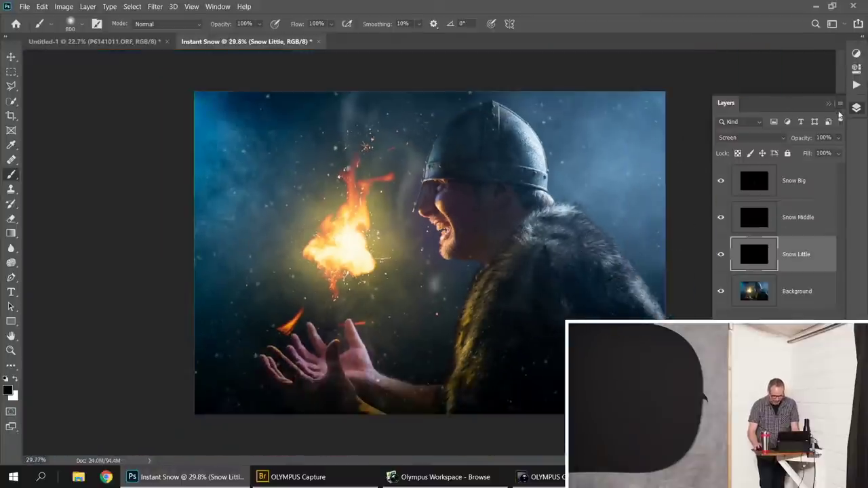
click(840, 104)
click(861, 114)
click(859, 112)
click(859, 112)
Add a Color Lookup adjustment layer directly above the Snow Big layer.
click(763, 190)
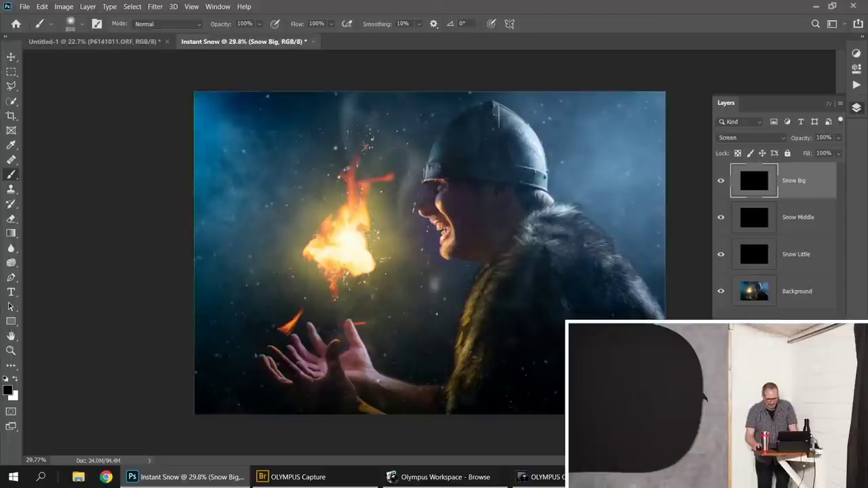
click(773, 445)
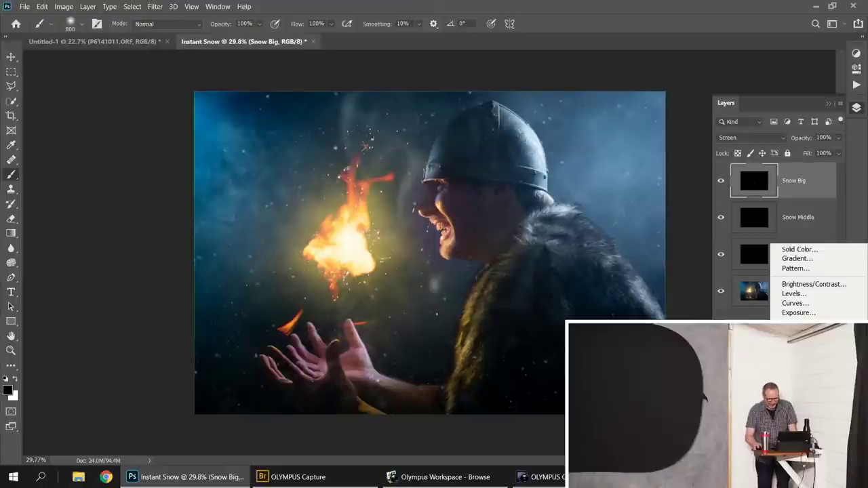
click(801, 385)
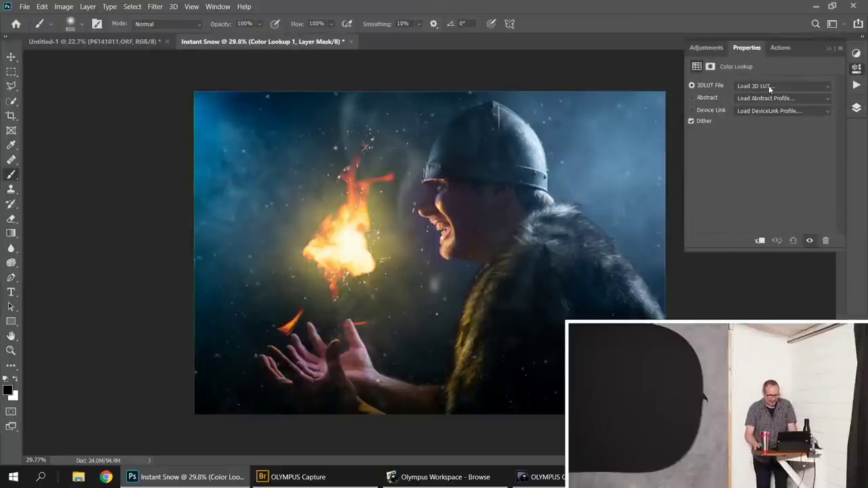
Try the FoggyNight.3DL lookup on the Color Lookup layer and replace it with TensionGreen.3DL.
click(768, 85)
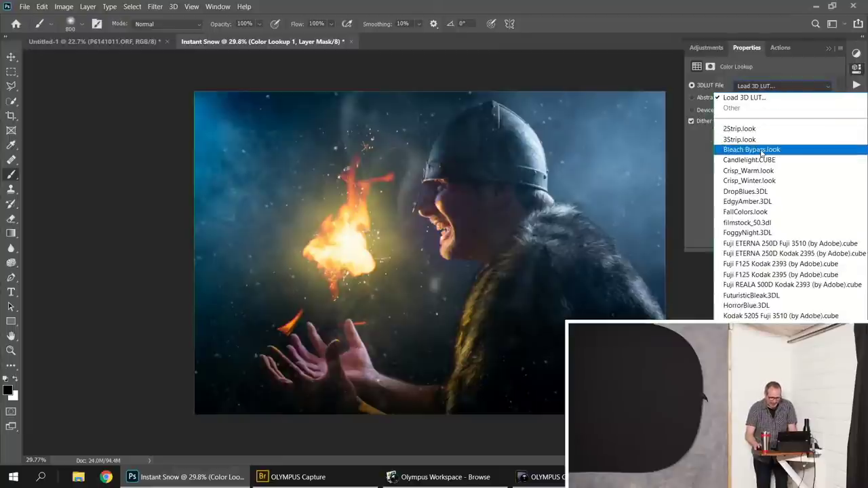
click(762, 233)
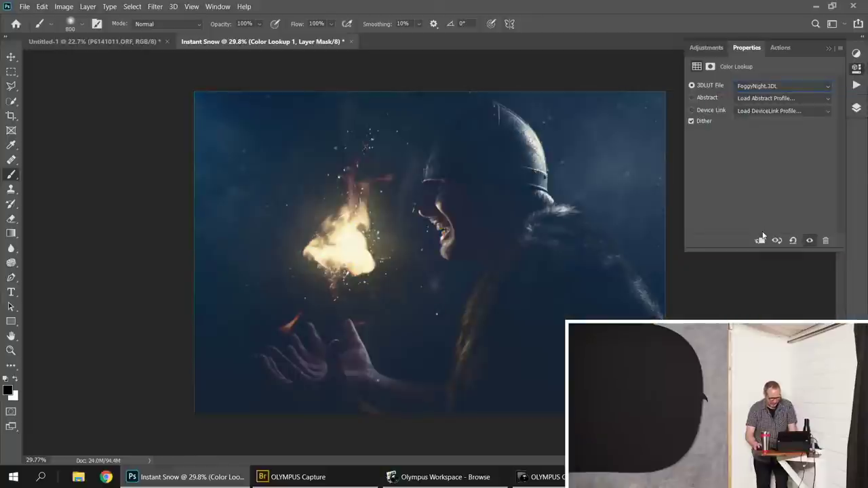
click(783, 87)
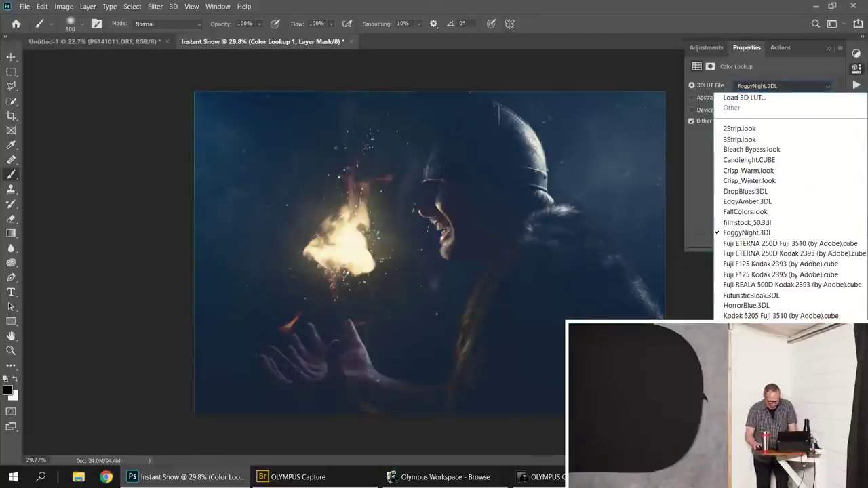
click(753, 399)
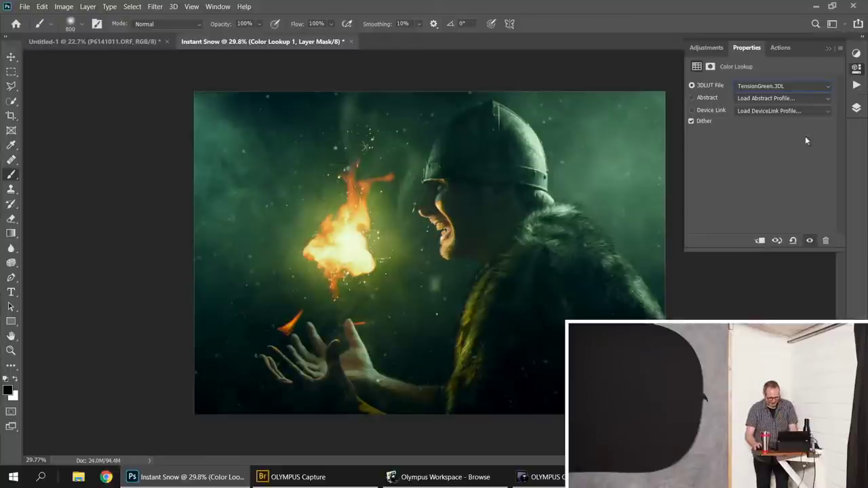
Reduce the Color Lookup layer's opacity to 56% to soften the green grade.
click(828, 49)
click(856, 108)
drag(803, 139, 779, 139)
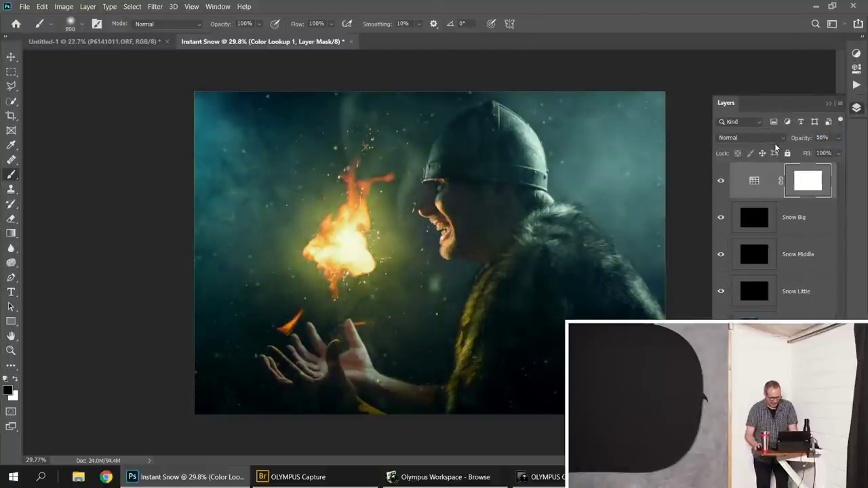
click(801, 141)
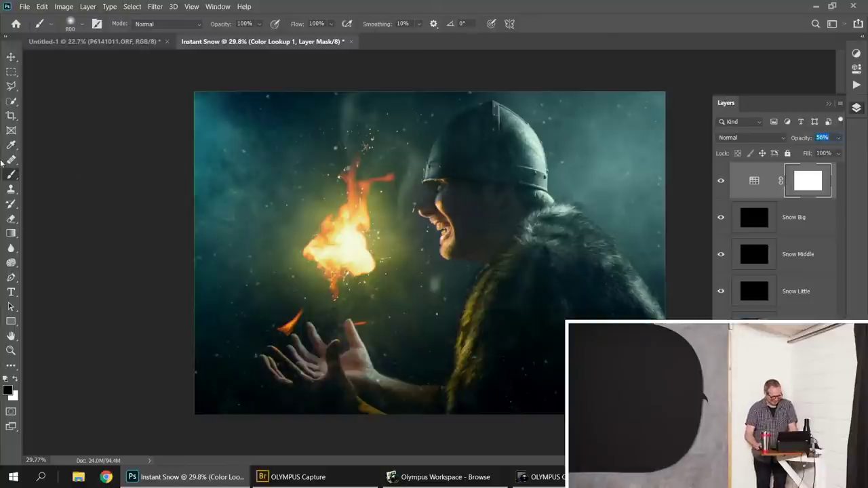
click(13, 61)
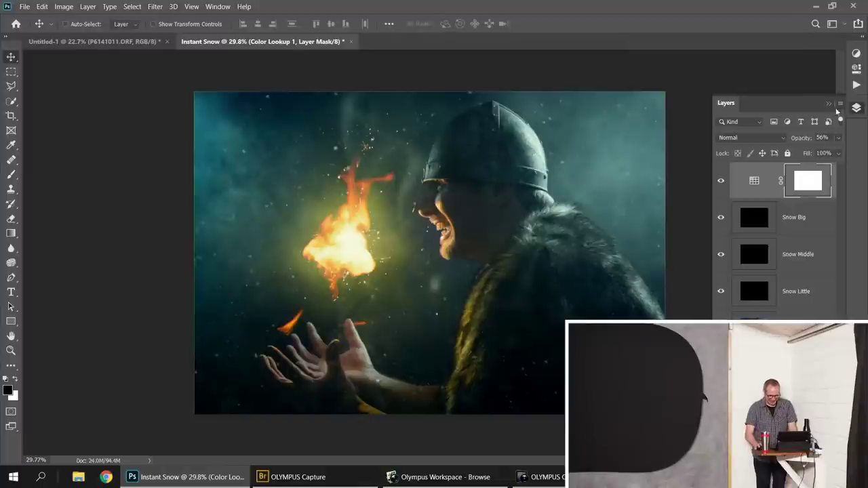
Show the finished composite in full screen mode on a black background, fitted to the screen.
click(828, 104)
key(f)
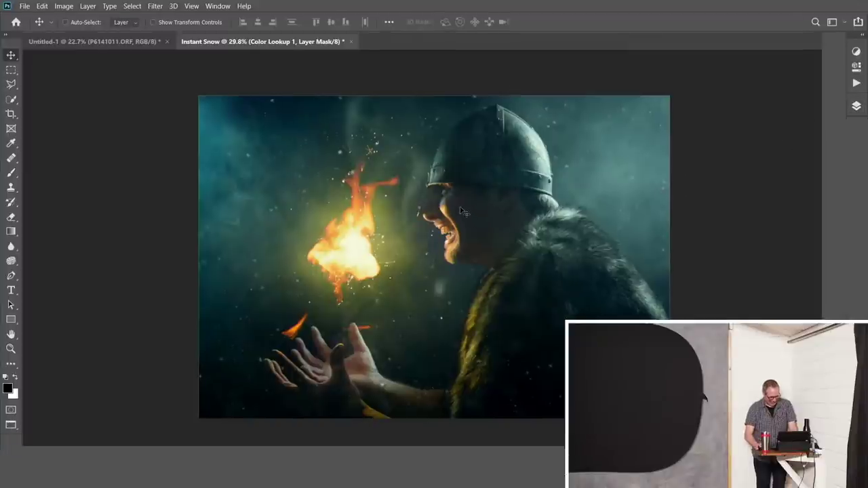
right_click(461, 211)
key(f)
key(f)
key(Tab)
right_click(470, 220)
key(Escape)
key(f)
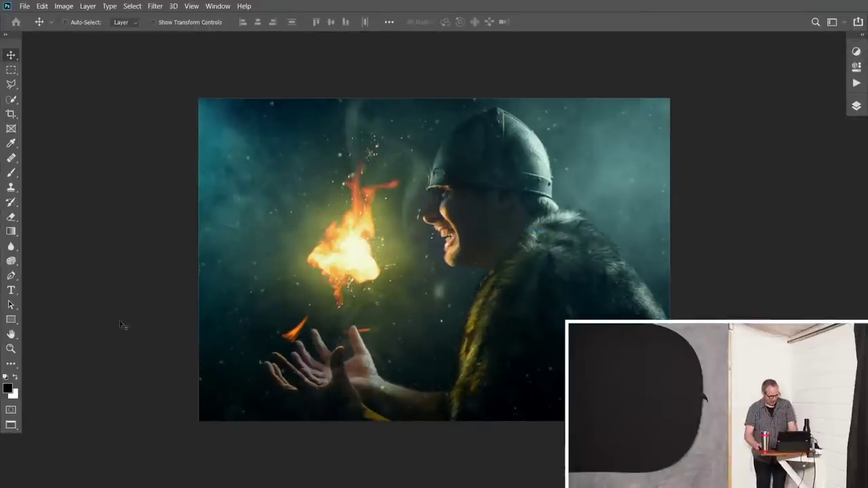
click(10, 349)
key(f)
right_click(634, 187)
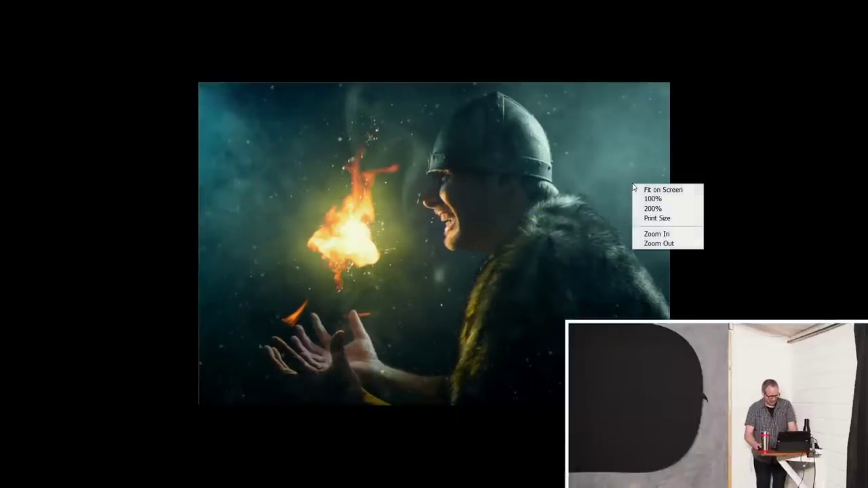
click(651, 190)
mouse_move(865, 41)
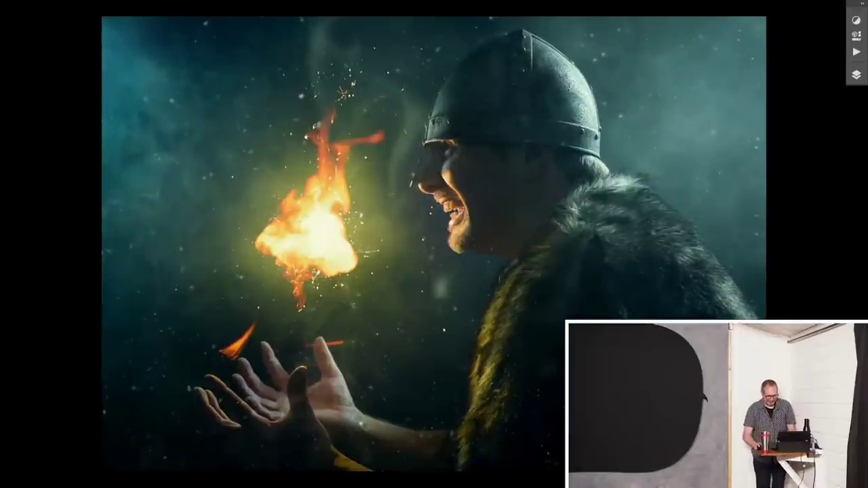